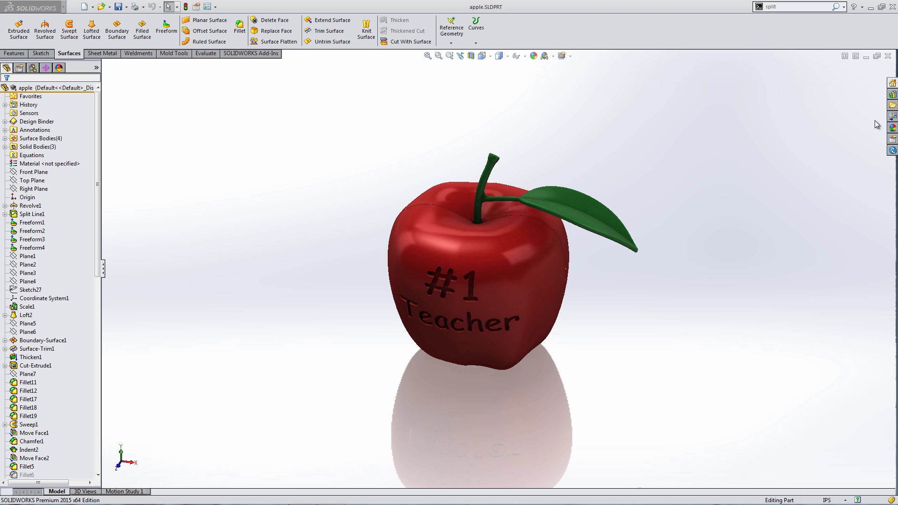
- Close the apple part and create a new part document from the Part template
{"action": "left_click", "coordinate": [887, 55]}
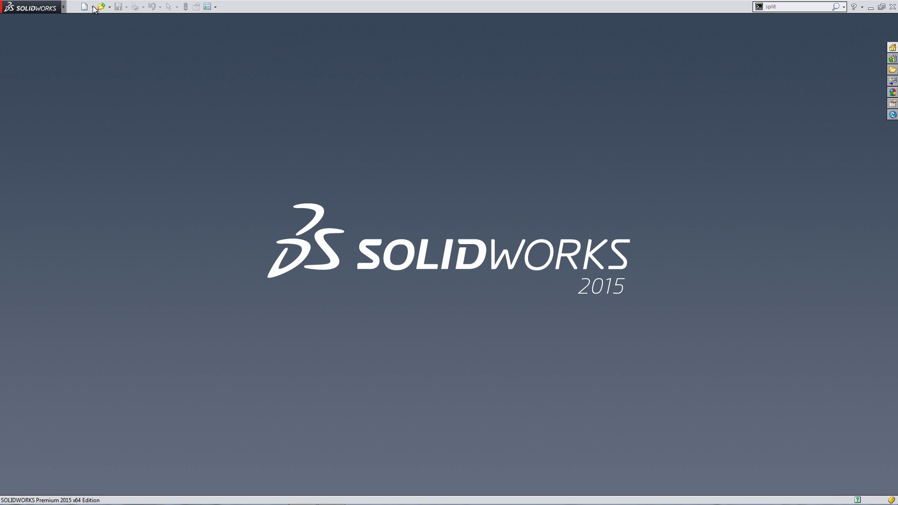
{"action": "left_click", "coordinate": [93, 8]}
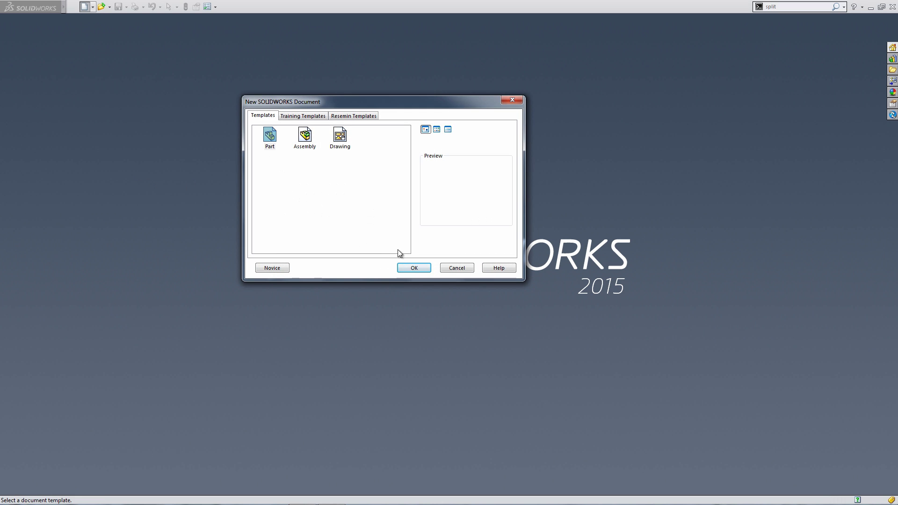
{"action": "left_click", "coordinate": [421, 268]}
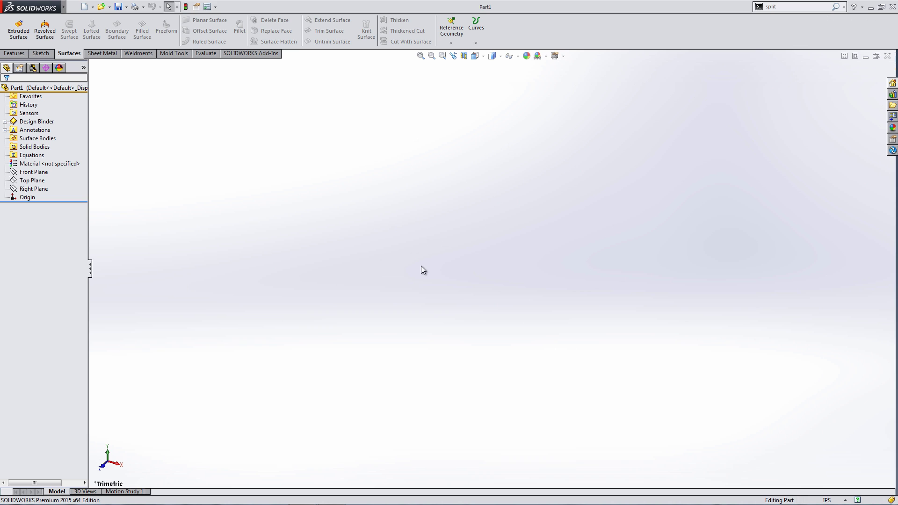
- Sketch a center rectangle about 4.33 by 5.15 in from the origin on the Front Plane and make it construction geometry
{"action": "left_click", "coordinate": [33, 172]}
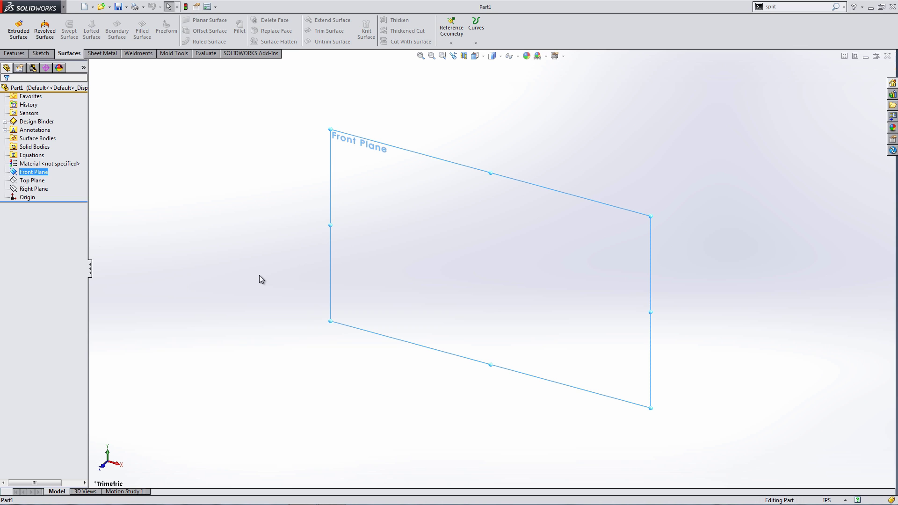
{"action": "left_click", "coordinate": [40, 172]}
{"action": "left_click", "coordinate": [56, 157]}
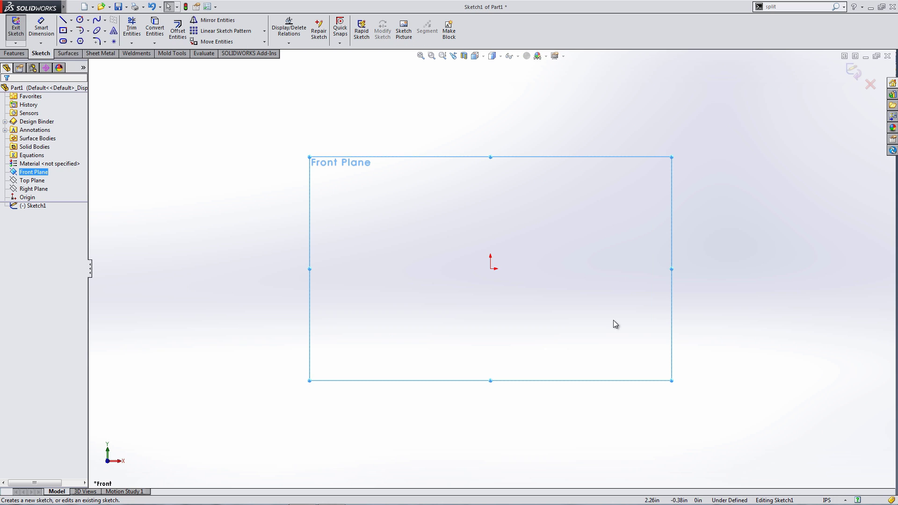
{"action": "key", "text": "s"}
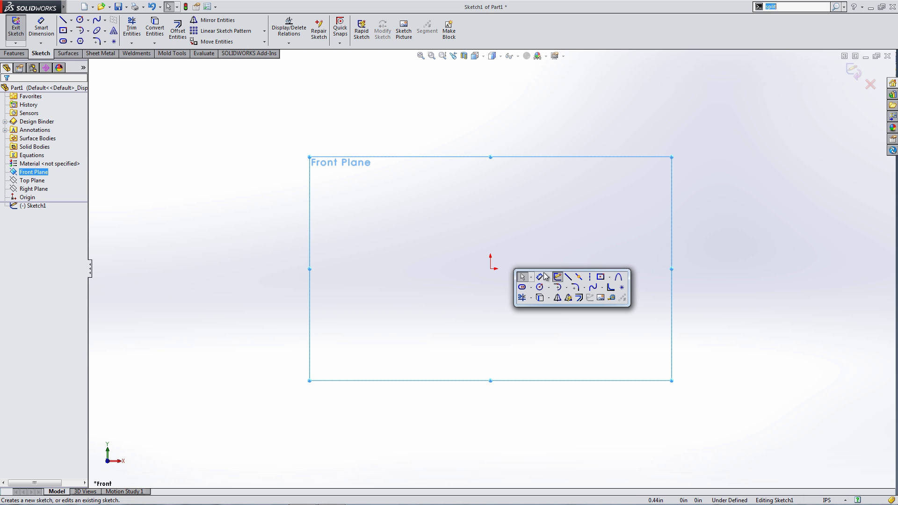
{"action": "left_click", "coordinate": [601, 279]}
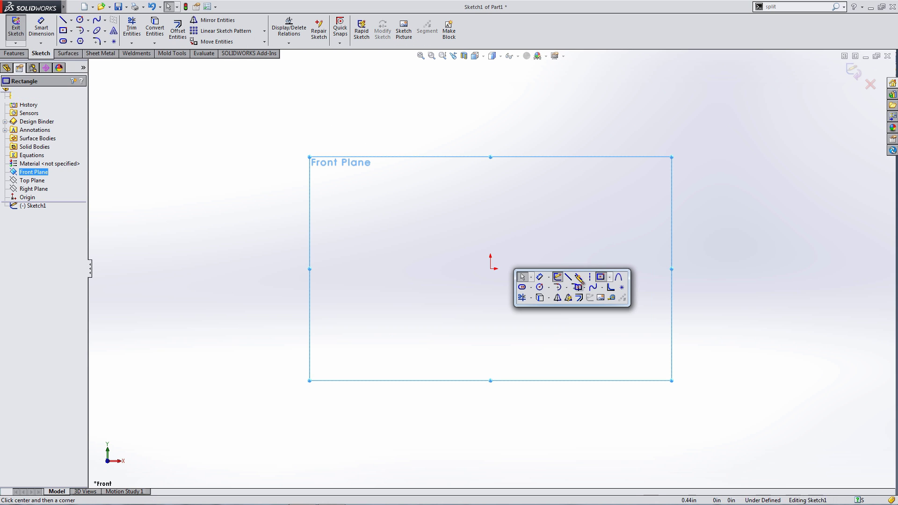
{"action": "left_click", "coordinate": [490, 269]}
{"action": "left_click", "coordinate": [498, 244]}
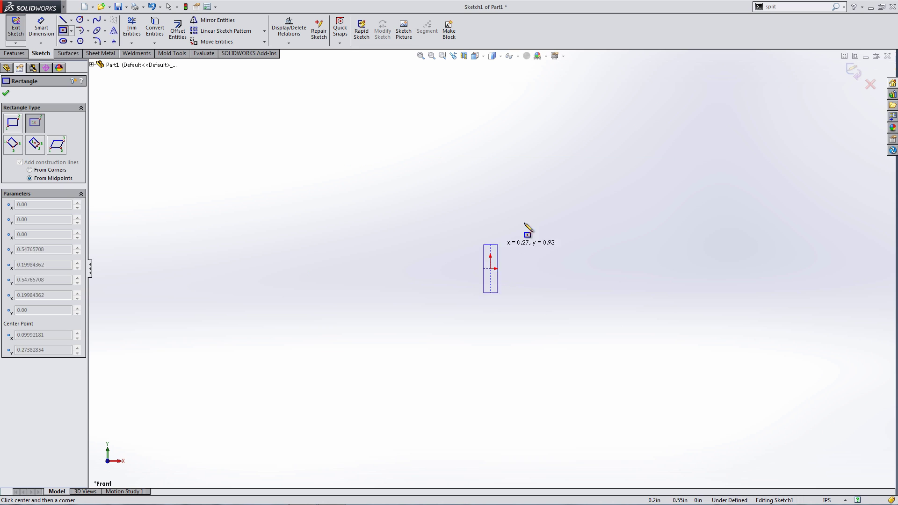
{"action": "left_click", "coordinate": [603, 136]}
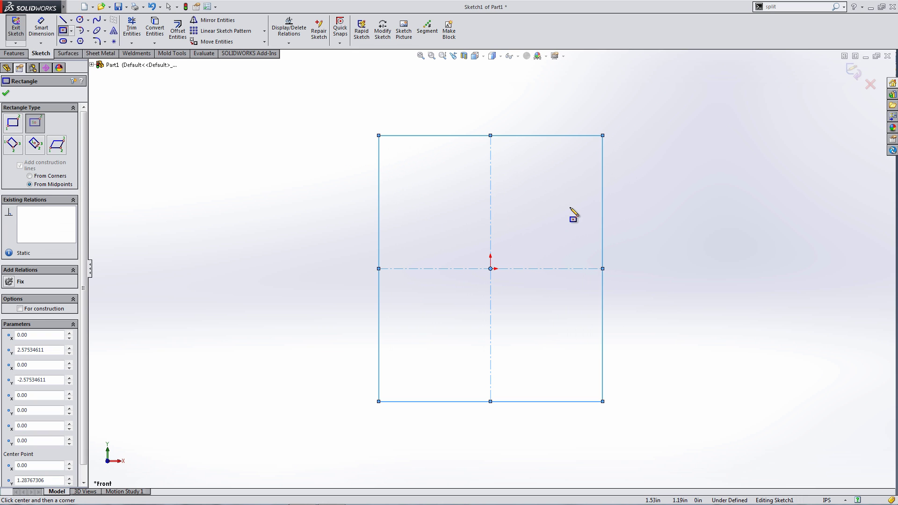
{"action": "left_click", "coordinate": [20, 309]}
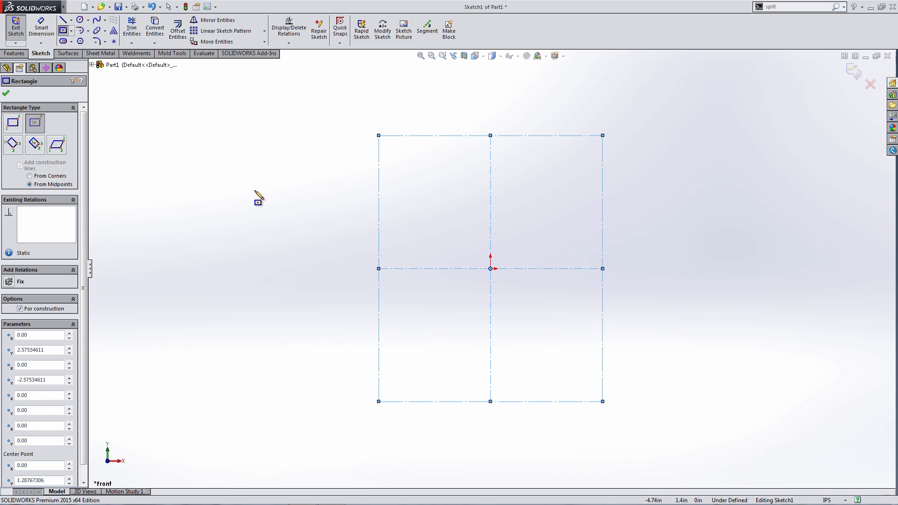
- Dimension the construction rectangle's top edge and set its width to 3 in
{"action": "key", "text": "s"}
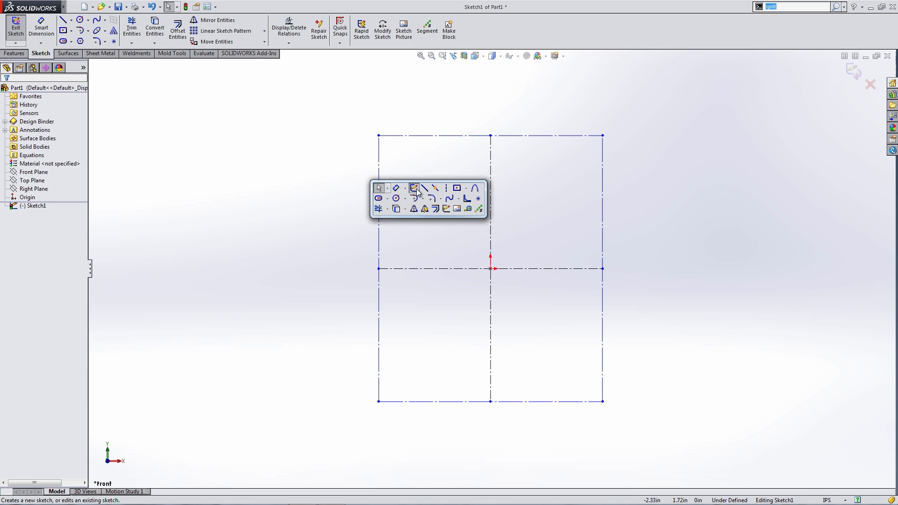
{"action": "left_click", "coordinate": [395, 188]}
{"action": "left_click", "coordinate": [423, 135]}
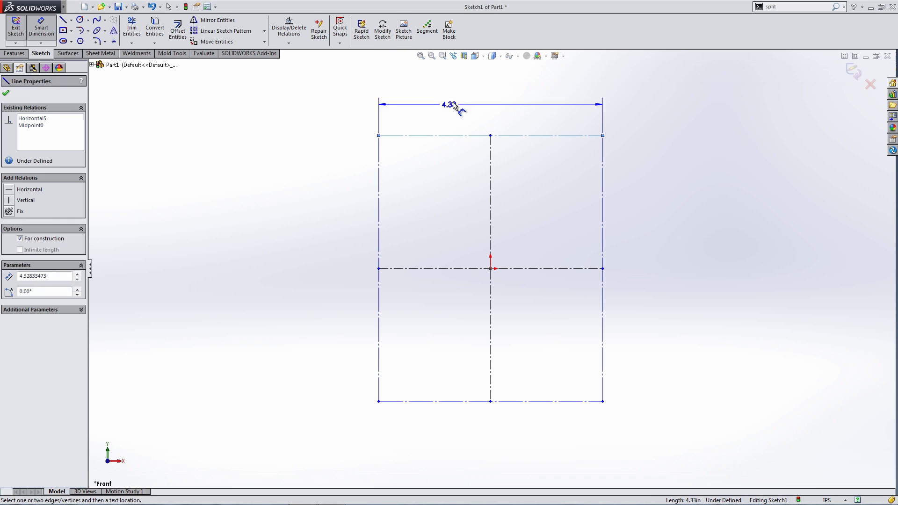
{"action": "left_click", "coordinate": [453, 99]}
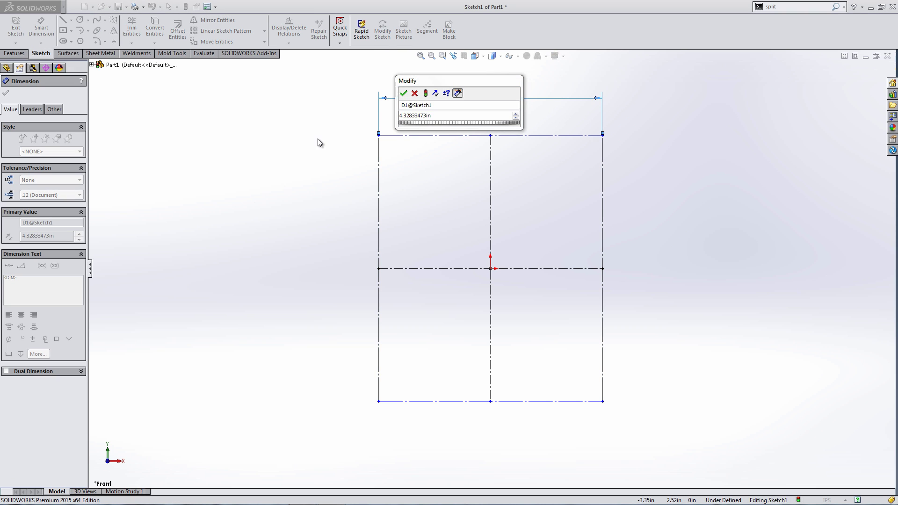
{"action": "left_click", "coordinate": [437, 115]}
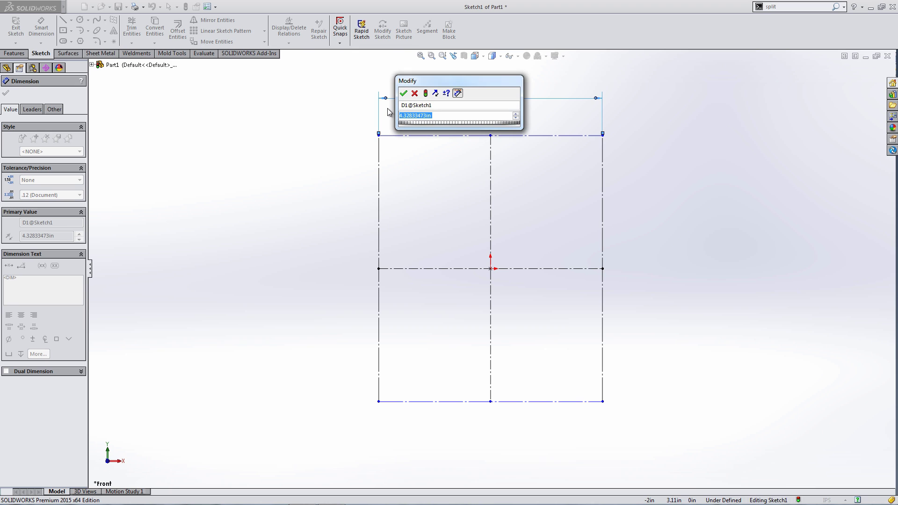
{"action": "type", "text": "3"}
{"action": "key", "text": "Return"}
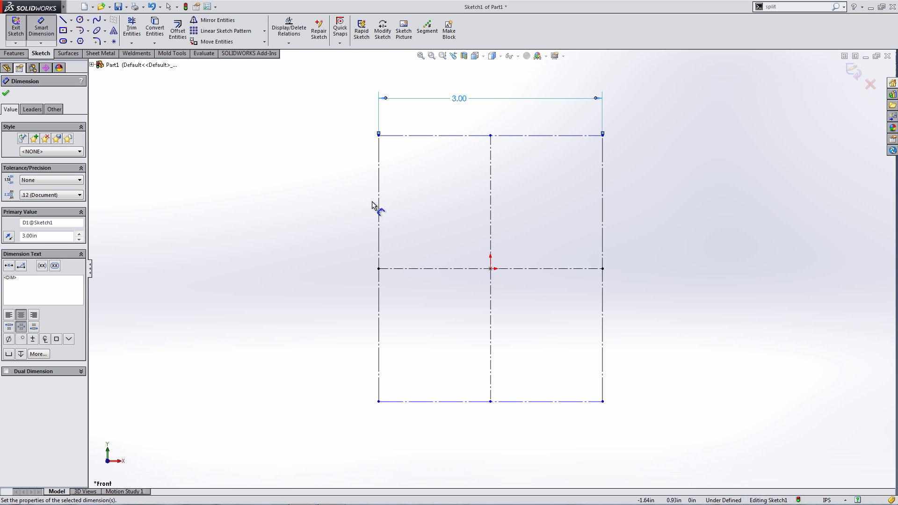
- Dimension the construction rectangle's left edge and set its height to 2.5 in
{"action": "left_click", "coordinate": [379, 206]}
{"action": "left_click", "coordinate": [327, 222]}
{"action": "type", "text": "2."}
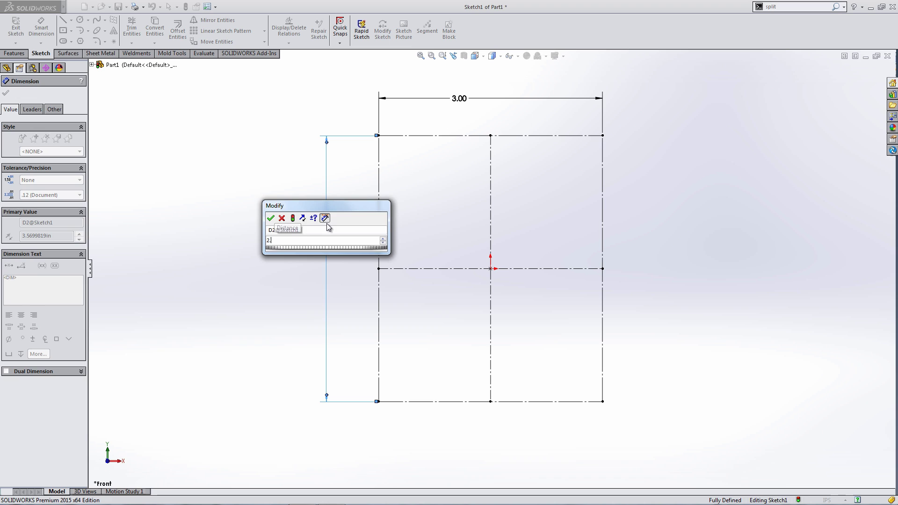
{"action": "type", "text": "5"}
{"action": "key", "text": "Return"}
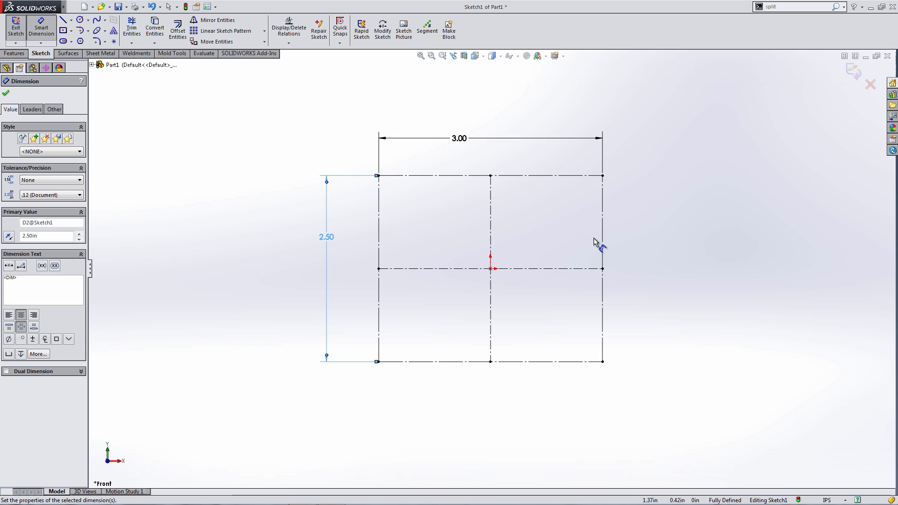
- Sketch a horizontal line about 0.06 in long from the vertical centerline, just below the rectangle's top edge
{"action": "scroll", "coordinate": [597, 244], "scroll_direction": "down", "scroll_amount": 1}
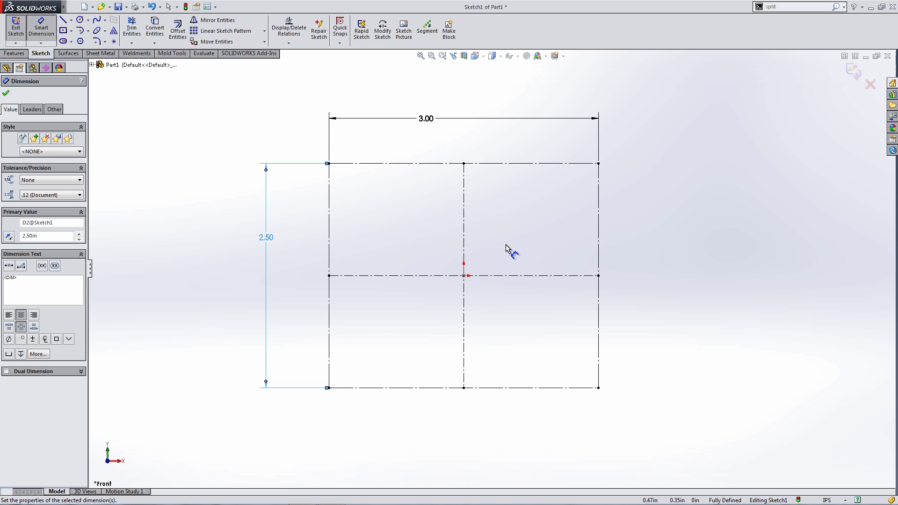
{"action": "key", "text": "s"}
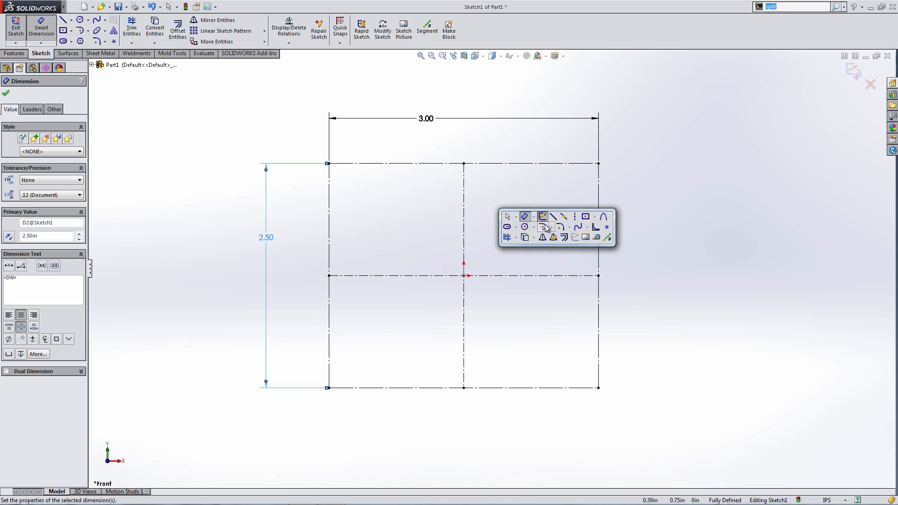
{"action": "left_click", "coordinate": [553, 217]}
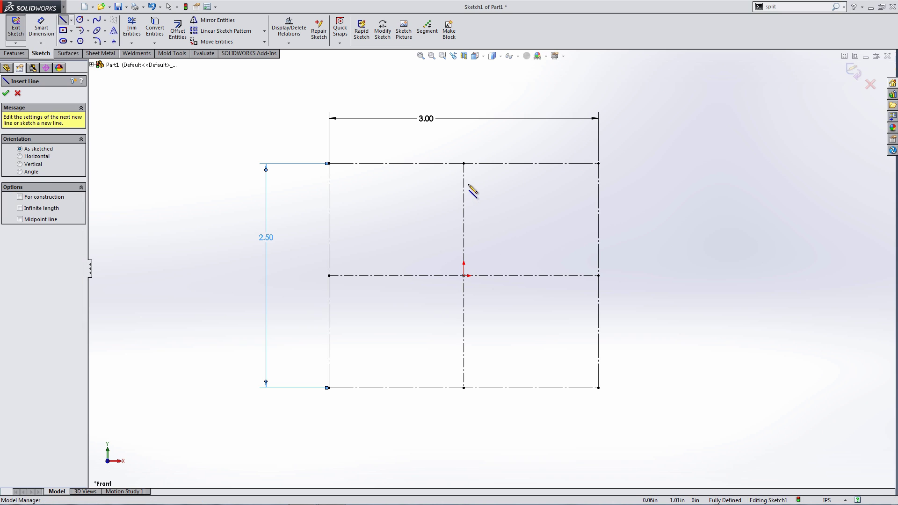
{"action": "left_click", "coordinate": [464, 176]}
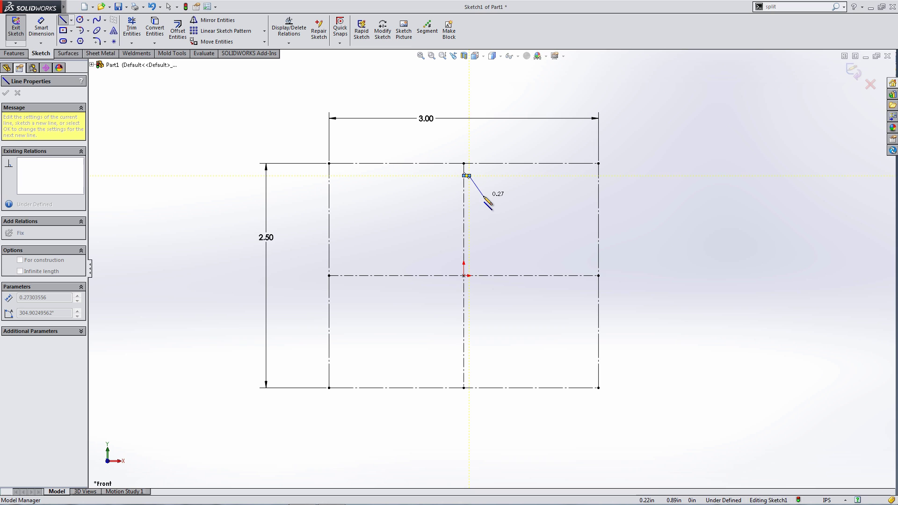
{"action": "key", "text": "Escape"}
- Draw a vertical construction line about 1.89 in long downward from the short line's right end
{"action": "scroll", "coordinate": [473, 296], "scroll_direction": "down", "scroll_amount": 3}
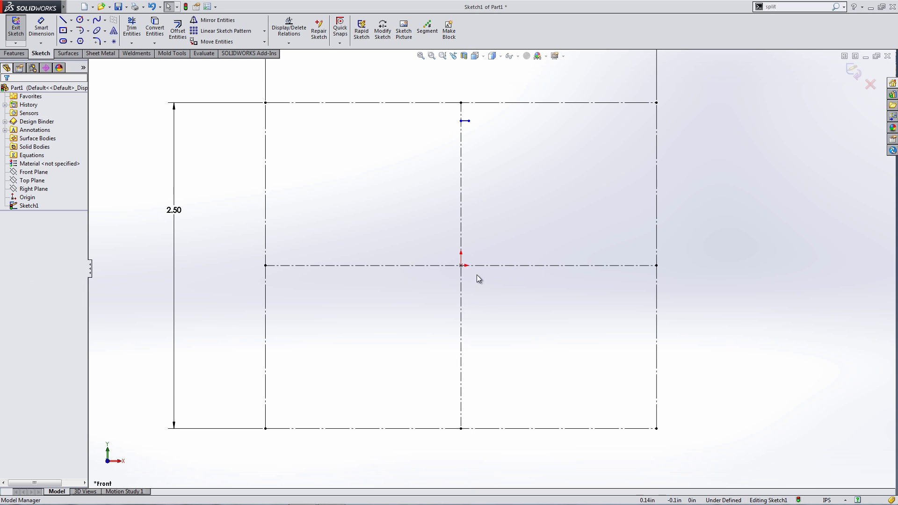
{"action": "key", "text": "s"}
{"action": "left_click", "coordinate": [553, 282]}
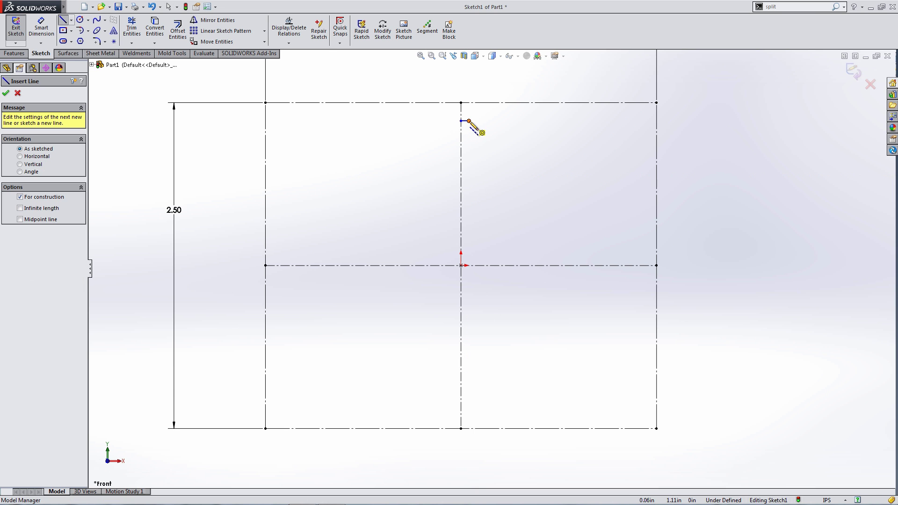
{"action": "left_click", "coordinate": [468, 121]}
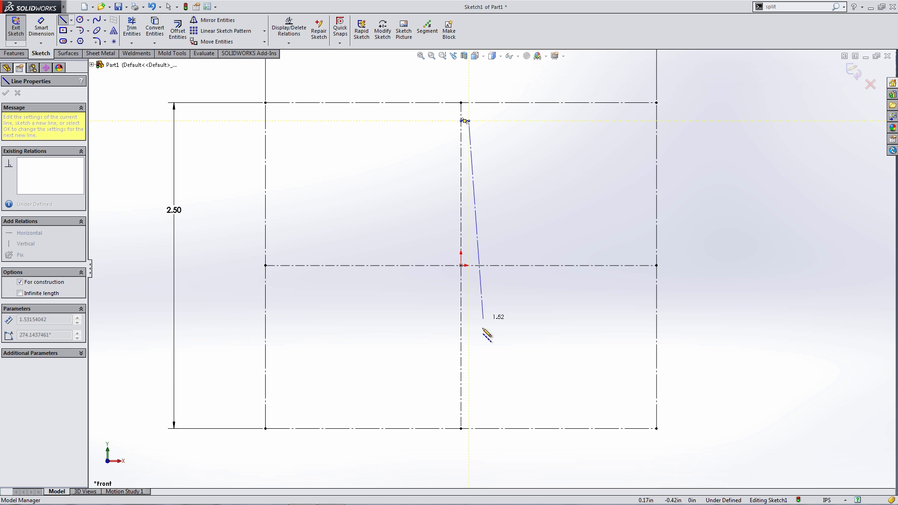
{"action": "left_click", "coordinate": [469, 367]}
- Connect the vertical construction line's lower end to the vertical centerline with a short solid horizontal line
{"action": "key", "text": "s"}
{"action": "left_click", "coordinate": [521, 385]}
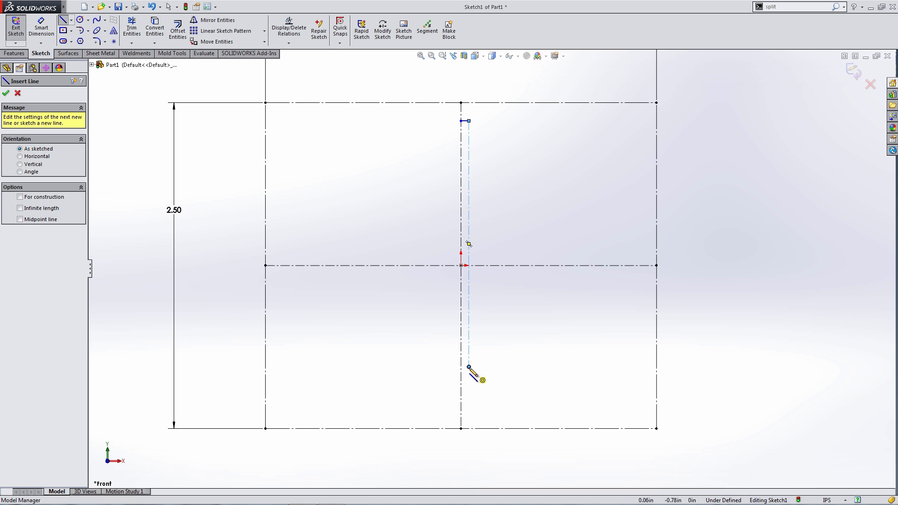
{"action": "left_click", "coordinate": [470, 367]}
{"action": "left_click", "coordinate": [461, 367]}
{"action": "key", "text": "Escape"}
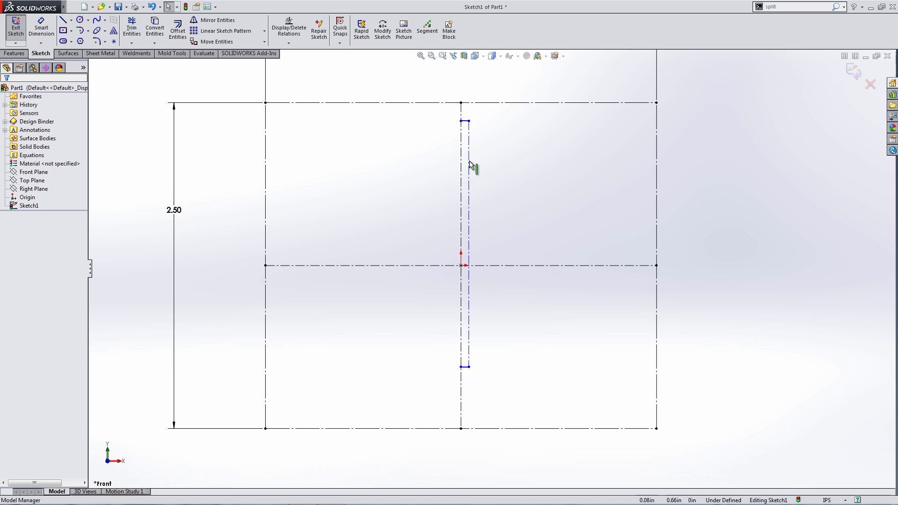
- Move the upper short line down to about 1.04 in above the origin and the lower one closer to the rectangle's bottom edge
{"action": "left_click", "coordinate": [461, 129]}
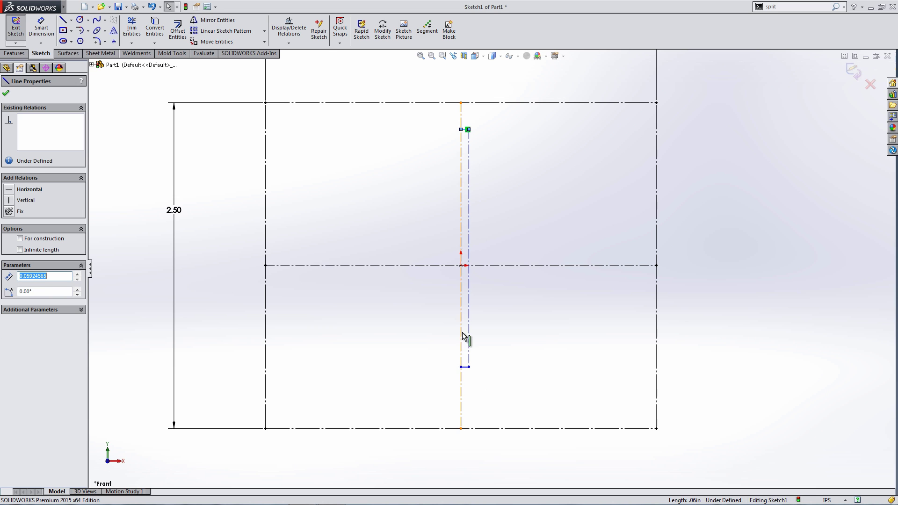
{"action": "left_click_drag", "start_coordinate": [467, 392], "coordinate": [468, 399]}
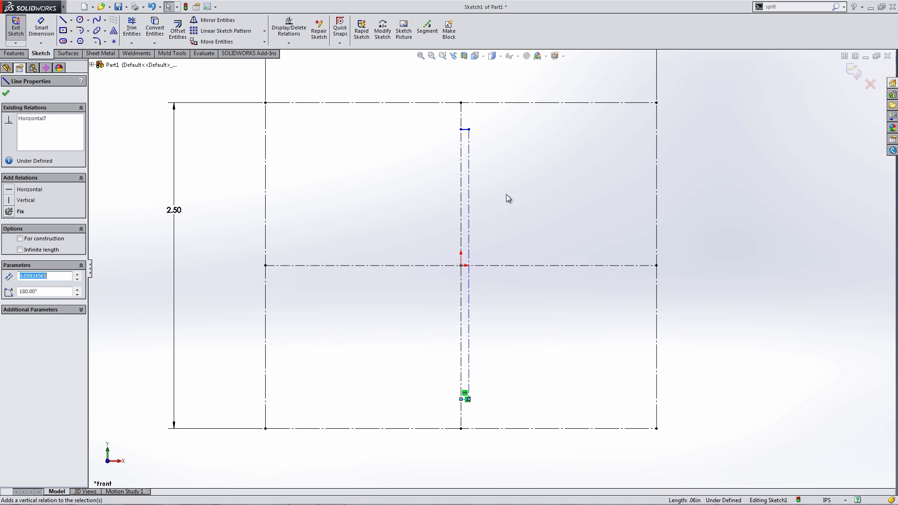
{"action": "key", "text": "Escape"}
- Sketch a five-point spline from the upper to the lower short line's right end, touching the rectangle's top, right and bottom edges
{"action": "key", "text": "s"}
{"action": "left_click", "coordinate": [554, 178]}
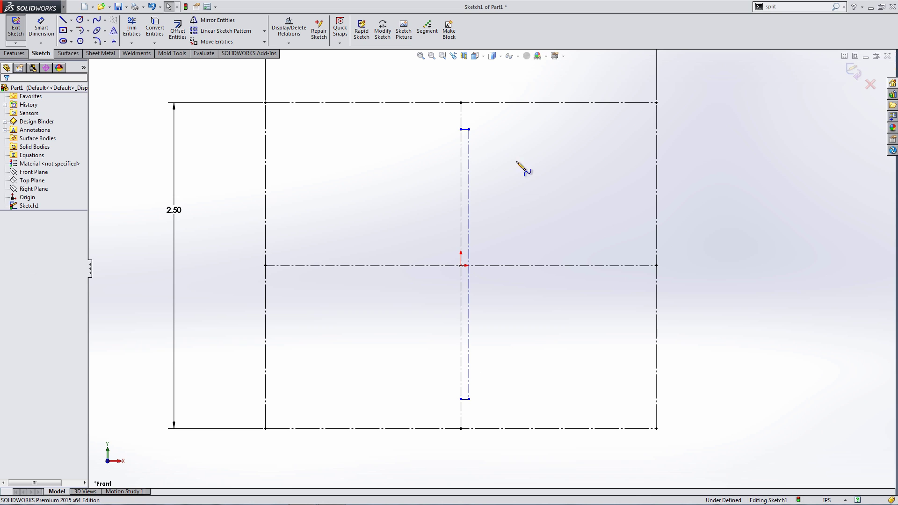
{"action": "left_click", "coordinate": [469, 129]}
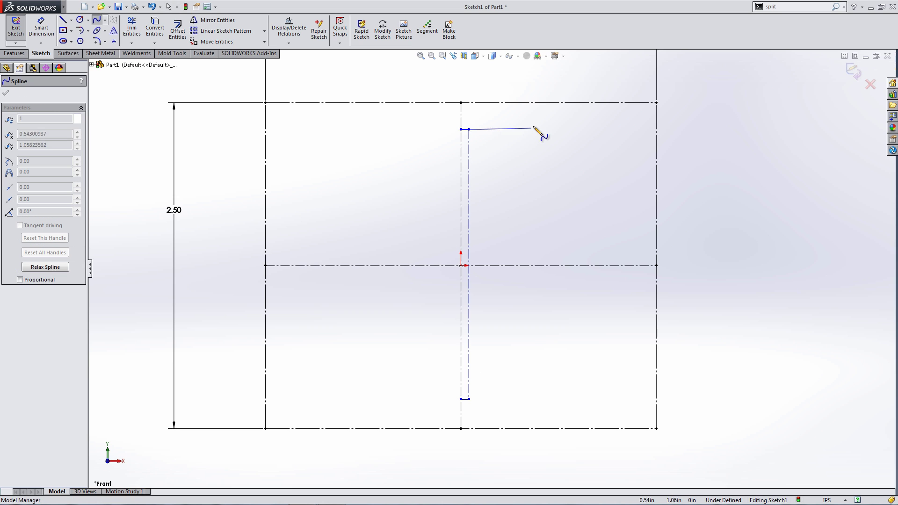
{"action": "left_click", "coordinate": [546, 103]}
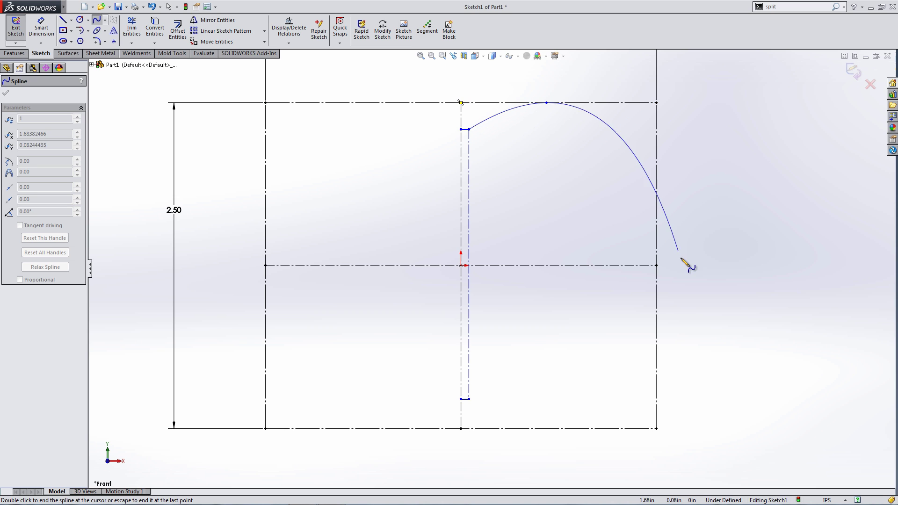
{"action": "left_click", "coordinate": [657, 265]}
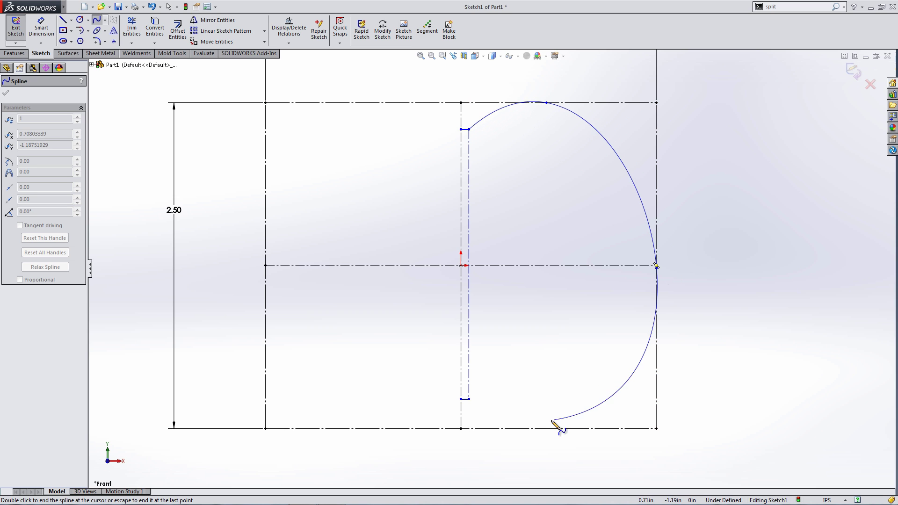
{"action": "left_click", "coordinate": [539, 429]}
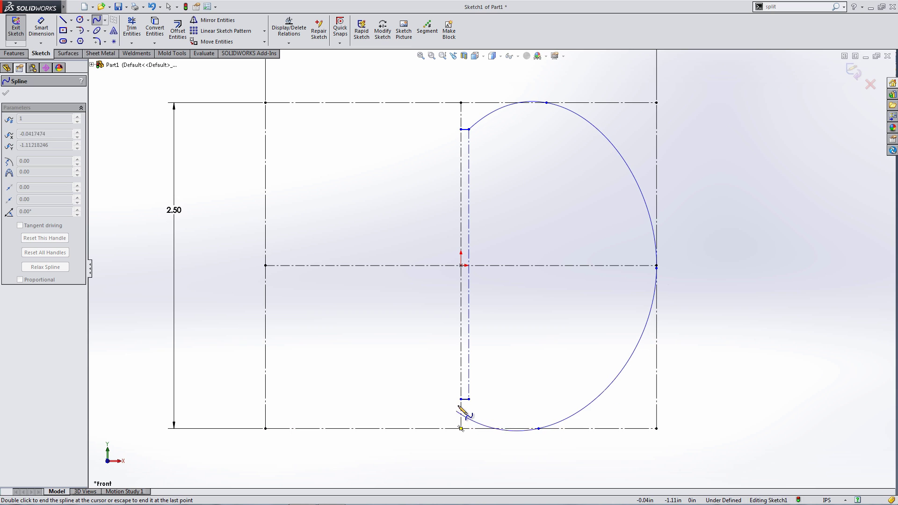
{"action": "left_click", "coordinate": [470, 400]}
{"action": "key", "text": "Escape"}
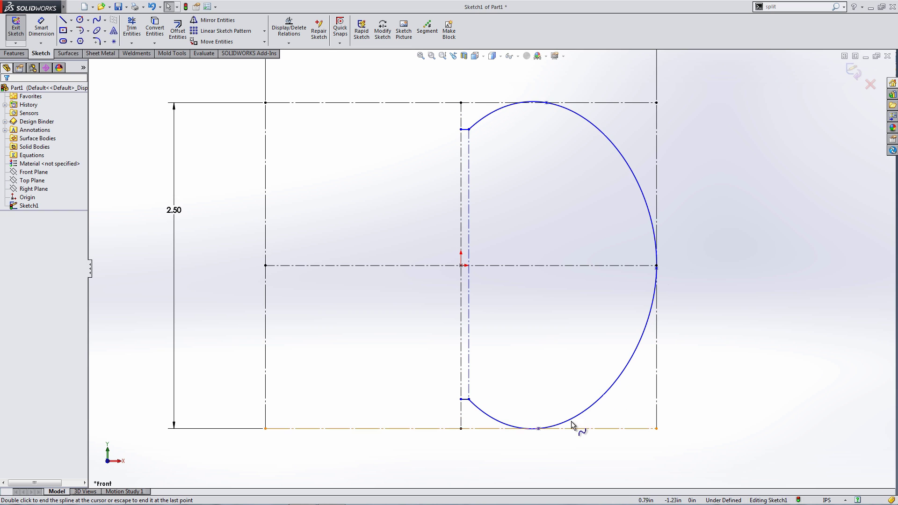
- Reshape the spline with its tangent handles at the right, bottom and top edges of the rectangle to fill out the upper shoulder
{"action": "left_click", "coordinate": [638, 337]}
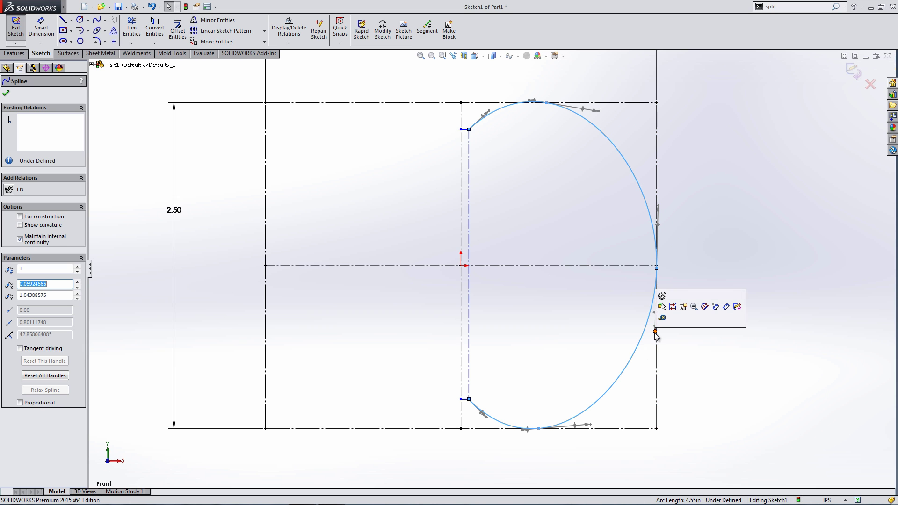
{"action": "left_click_drag", "start_coordinate": [655, 331], "coordinate": [665, 386]}
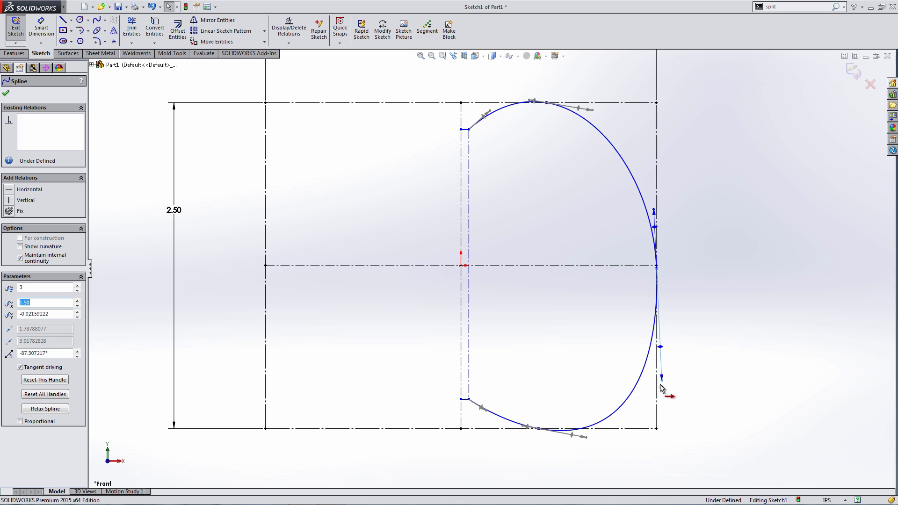
{"action": "left_click_drag", "start_coordinate": [583, 437], "coordinate": [569, 430]}
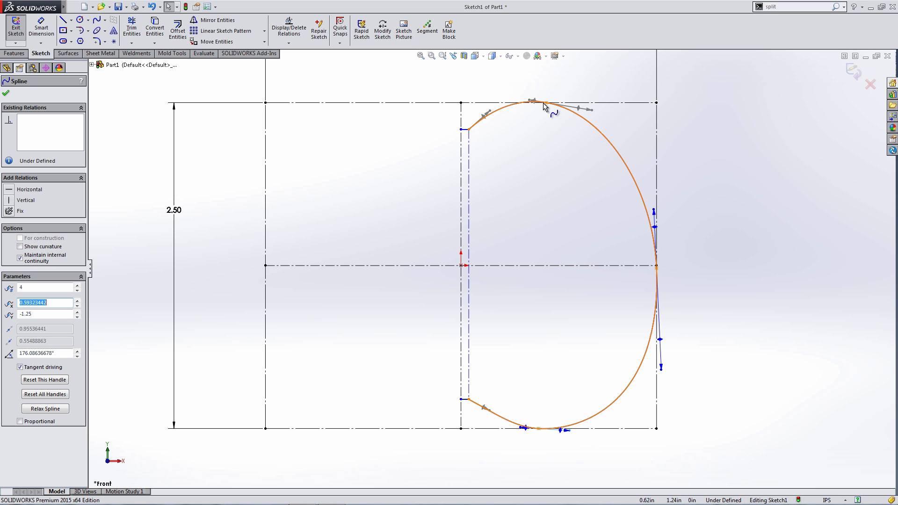
{"action": "left_click_drag", "start_coordinate": [592, 111], "coordinate": [617, 108]}
{"action": "left_click", "coordinate": [705, 235]}
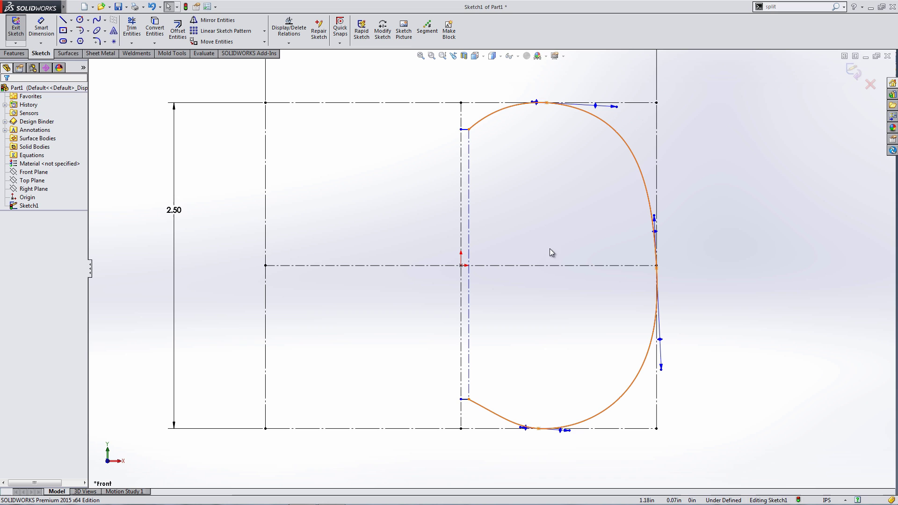
- Close the profile with a solid vertical line along the centerline between the left ends of the two short lines
{"action": "key", "text": "s"}
{"action": "left_click", "coordinate": [559, 205]}
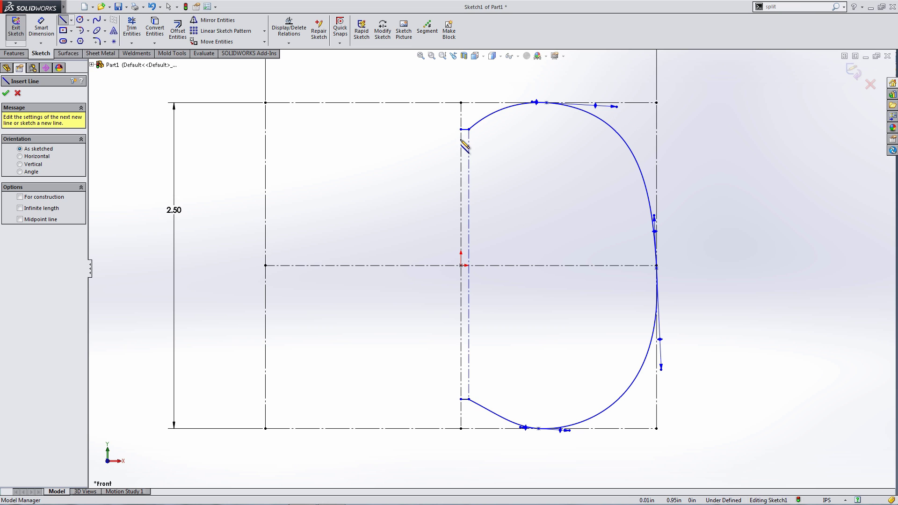
{"action": "left_click", "coordinate": [462, 129]}
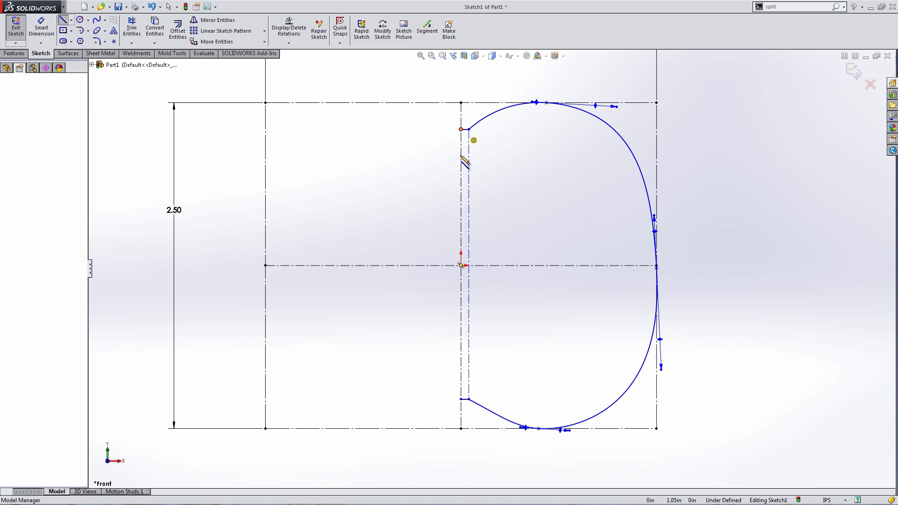
{"action": "left_click", "coordinate": [461, 399]}
{"action": "key", "text": "Escape"}
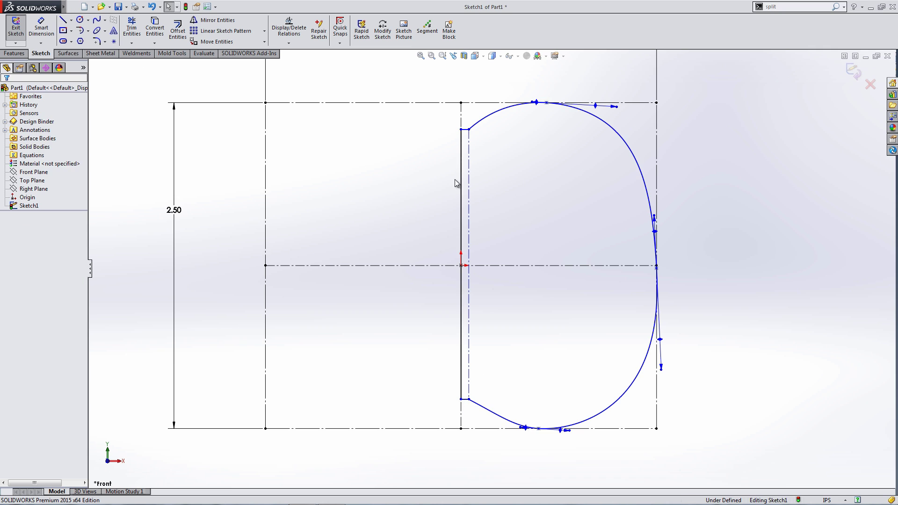
- Dimension the upper short line 0.25 in below the rectangle's top edge
{"action": "key", "text": "s"}
{"action": "left_click", "coordinate": [469, 183]}
{"action": "left_click", "coordinate": [462, 127]}
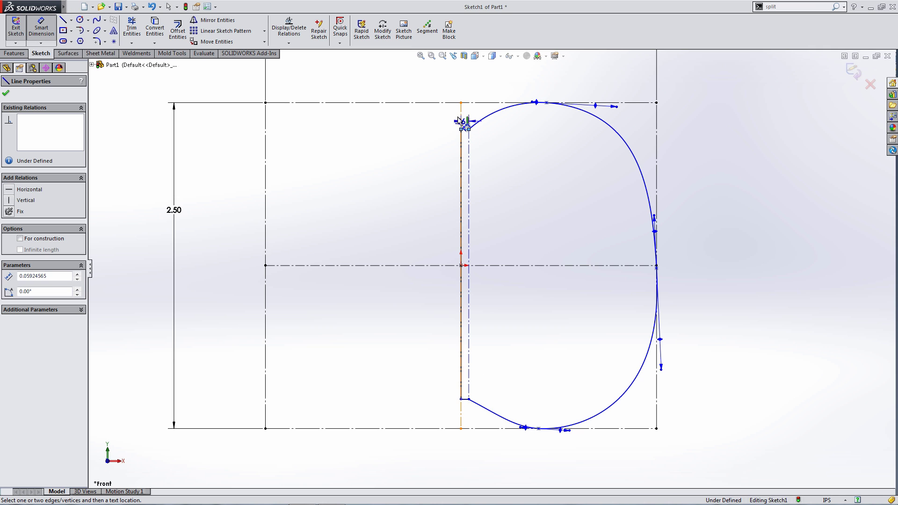
{"action": "left_click", "coordinate": [453, 103]}
{"action": "left_click", "coordinate": [435, 118]}
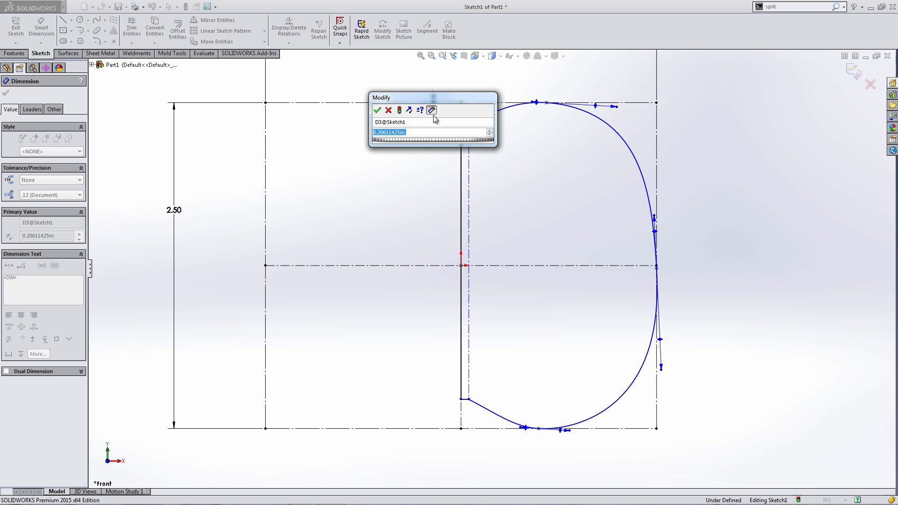
{"action": "type", "text": ".25"}
{"action": "key", "text": "Return"}
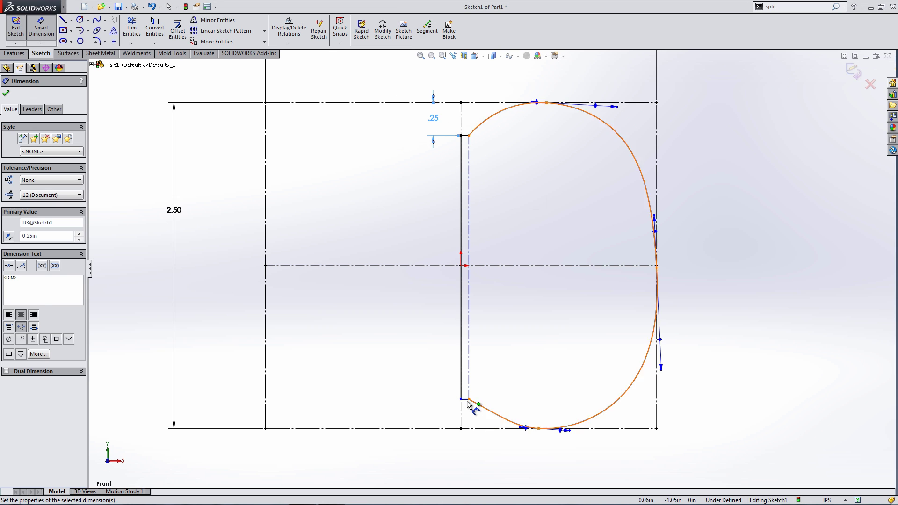
- Dimension the lower short line 0.25 in above the rectangle's bottom edge
{"action": "left_click", "coordinate": [466, 400]}
{"action": "left_click", "coordinate": [432, 429]}
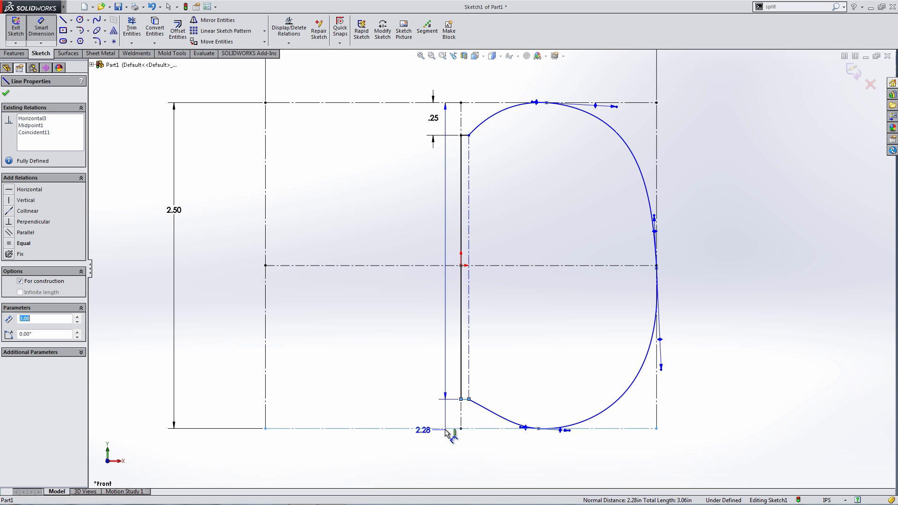
{"action": "left_click", "coordinate": [411, 421]}
{"action": "type", "text": ".5"}
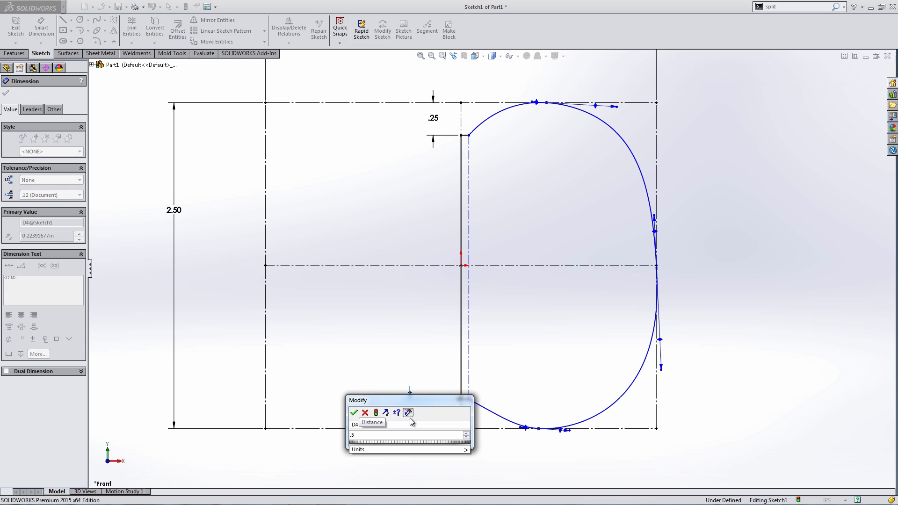
{"action": "key", "text": "BackSpace"}
{"action": "key", "text": "BackSpace"}
{"action": "type", "text": ".25"}
{"action": "key", "text": "Return"}
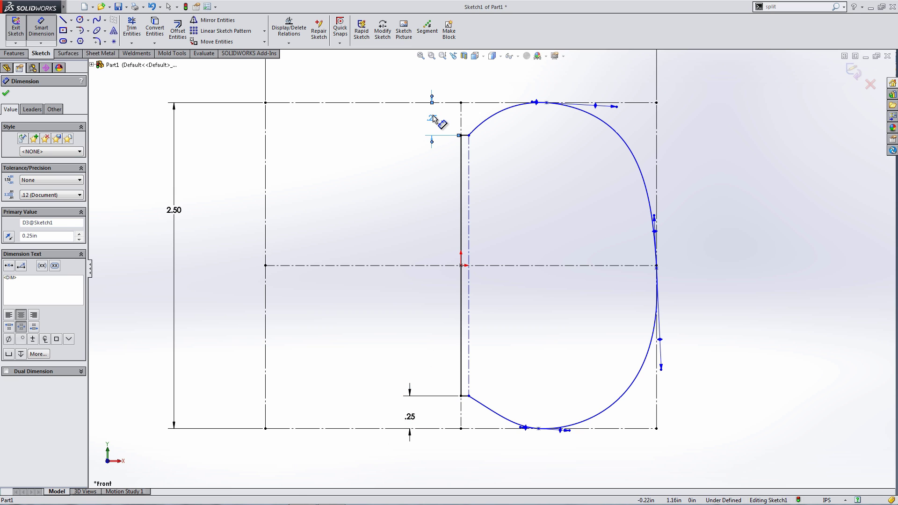
- Set the upper short line's distance from the rectangle's top edge to 0.2 in
{"action": "double_click", "coordinate": [433, 119]}
{"action": "type", "text": ".2"}
{"action": "key", "text": "Return"}
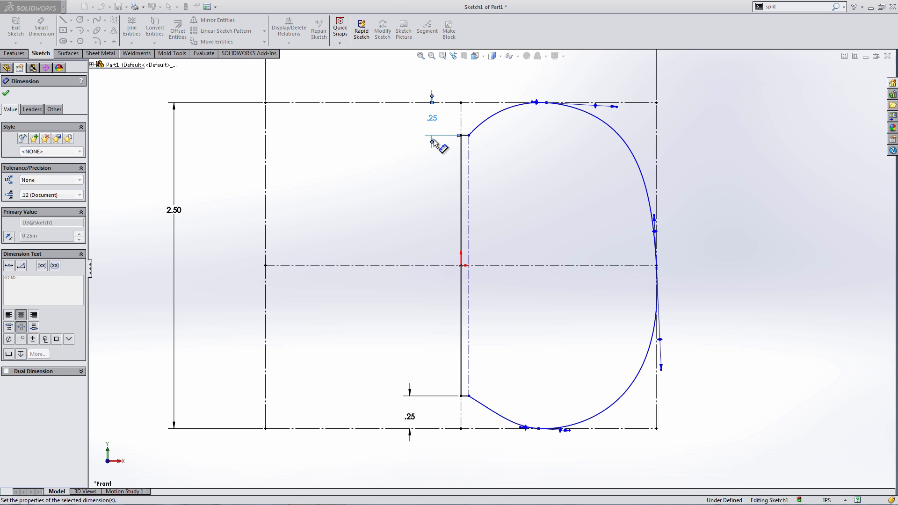
- Make the spline's tangent handle at the rectangle's right edge vertical
{"action": "left_click", "coordinate": [640, 276]}
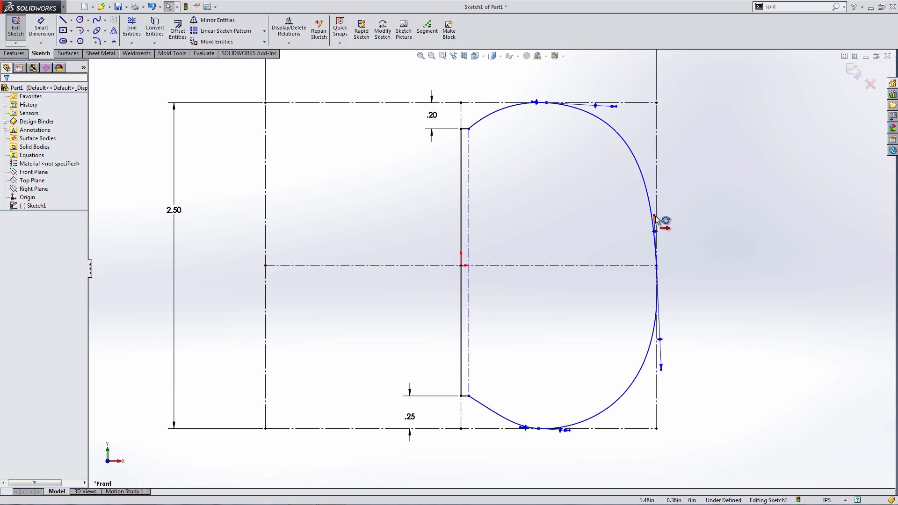
{"action": "left_click_drag", "start_coordinate": [654, 218], "coordinate": [661, 210]}
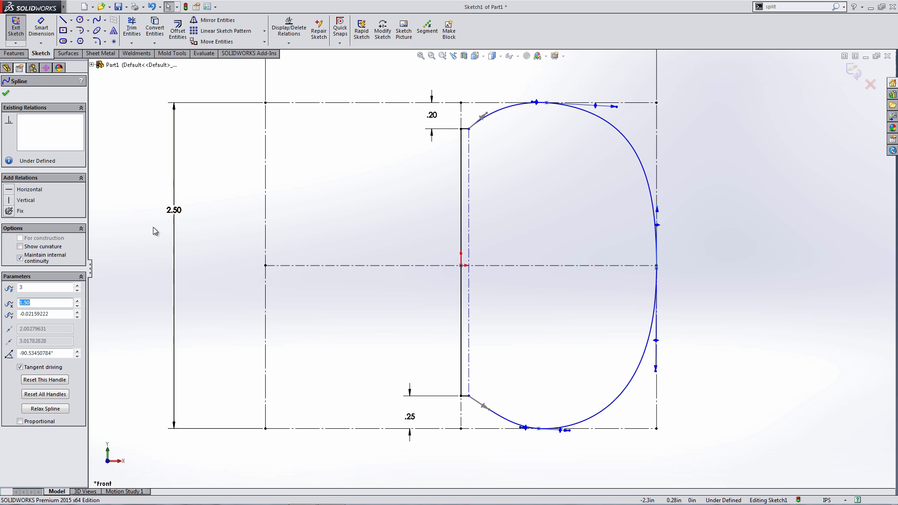
{"action": "left_click", "coordinate": [748, 254]}
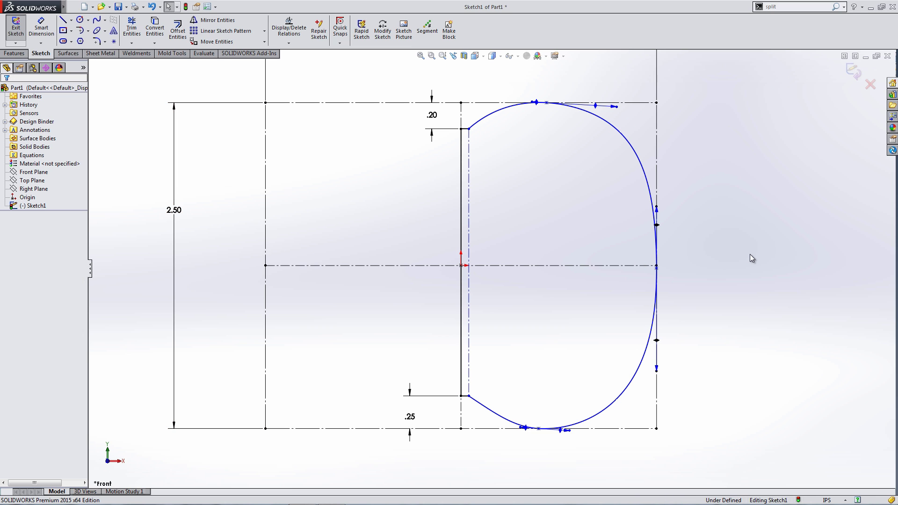
- Revolve the closed half-profile 360 degrees about the vertical centerline into a solid body
{"action": "left_click", "coordinate": [14, 53]}
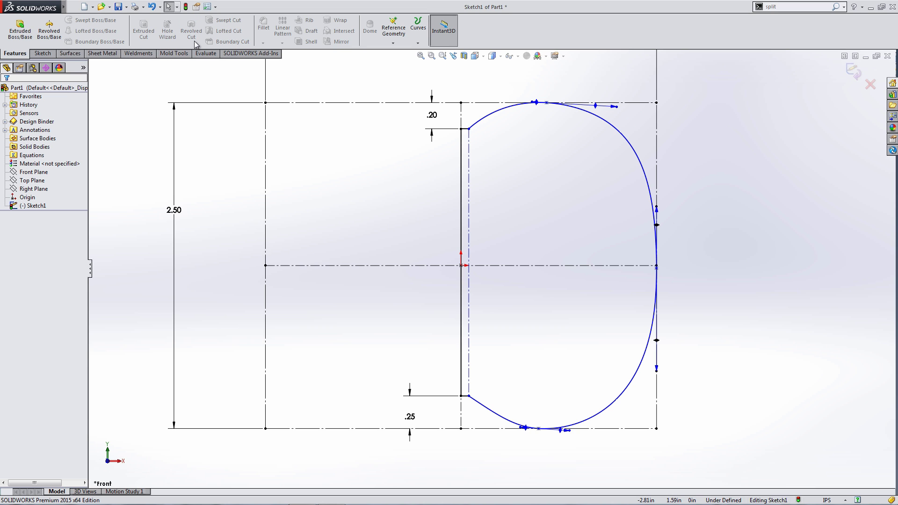
{"action": "left_click", "coordinate": [50, 34]}
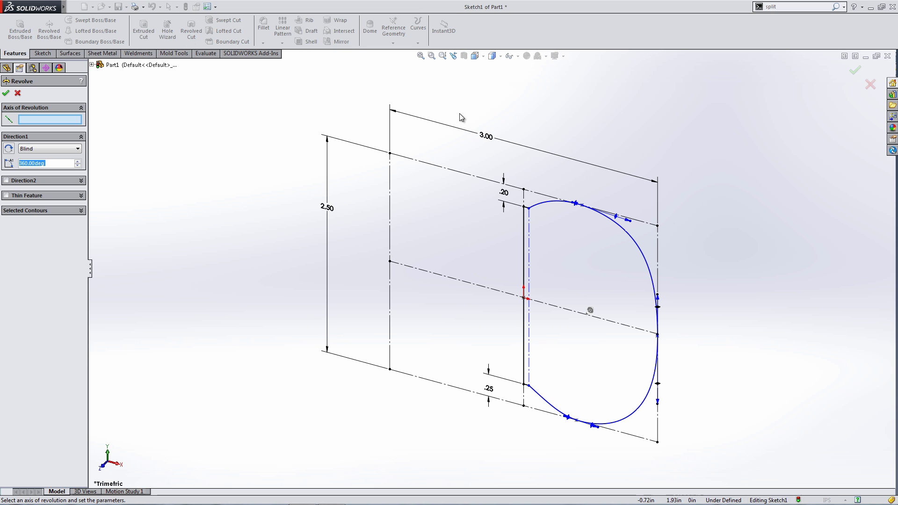
{"action": "left_click", "coordinate": [525, 206]}
{"action": "left_click", "coordinate": [6, 93]}
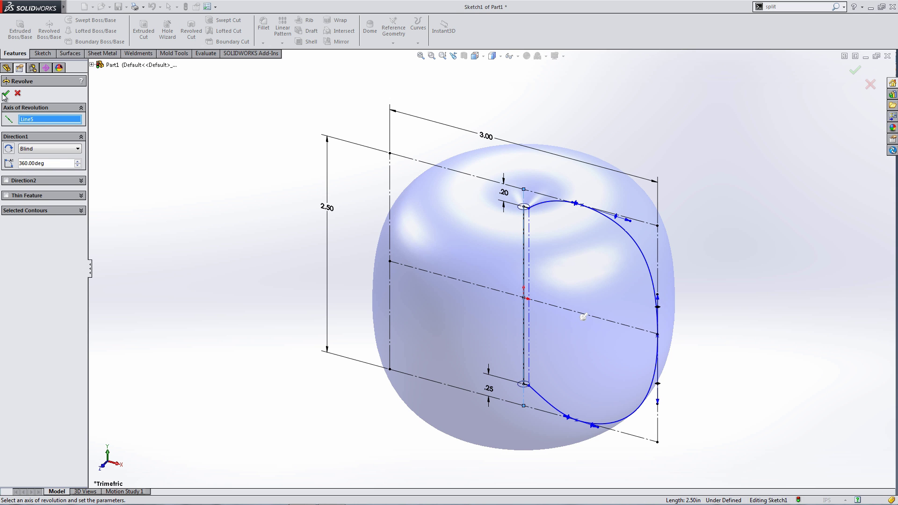
- Apply the red medium gloss plastic appearance to the apple body and put the appearance library away
{"action": "middle_click_drag", "start_coordinate": [180, 232], "coordinate": [800, 188]}
{"action": "left_click", "coordinate": [892, 128]}
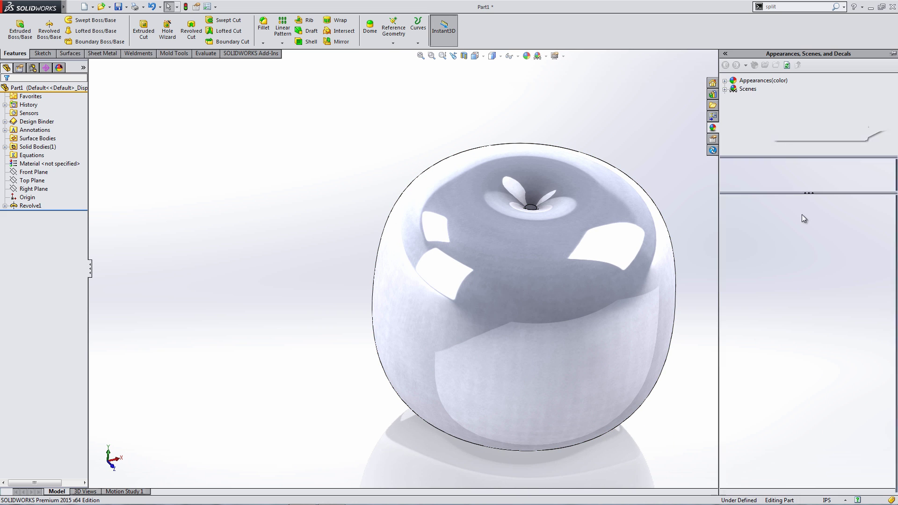
{"action": "left_click", "coordinate": [732, 81]}
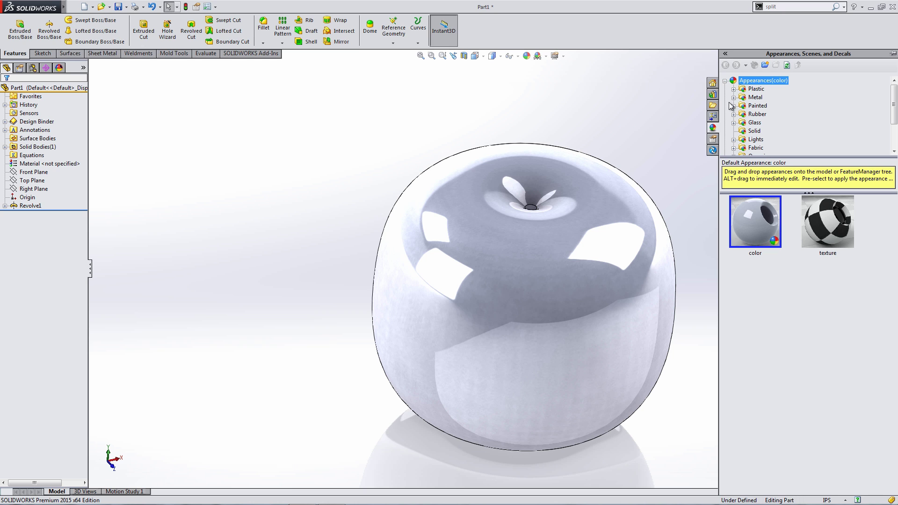
{"action": "left_click", "coordinate": [733, 90]}
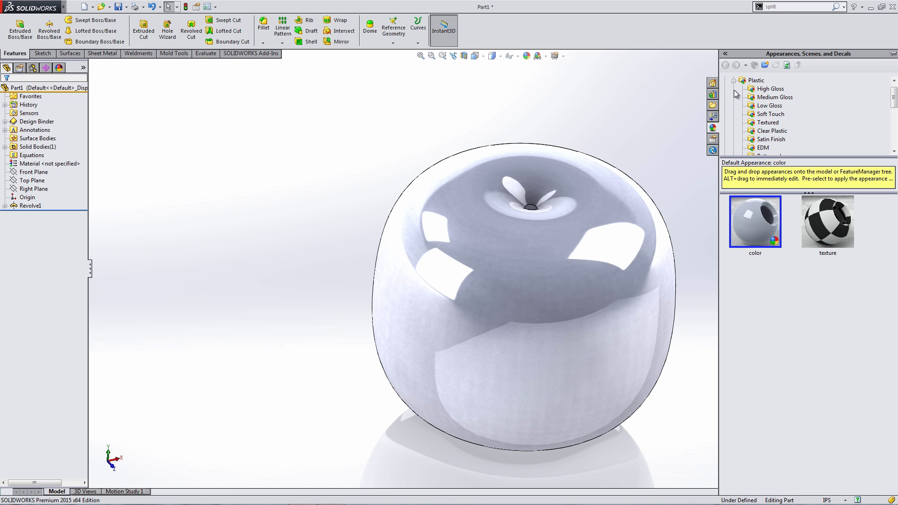
{"action": "left_click", "coordinate": [773, 97]}
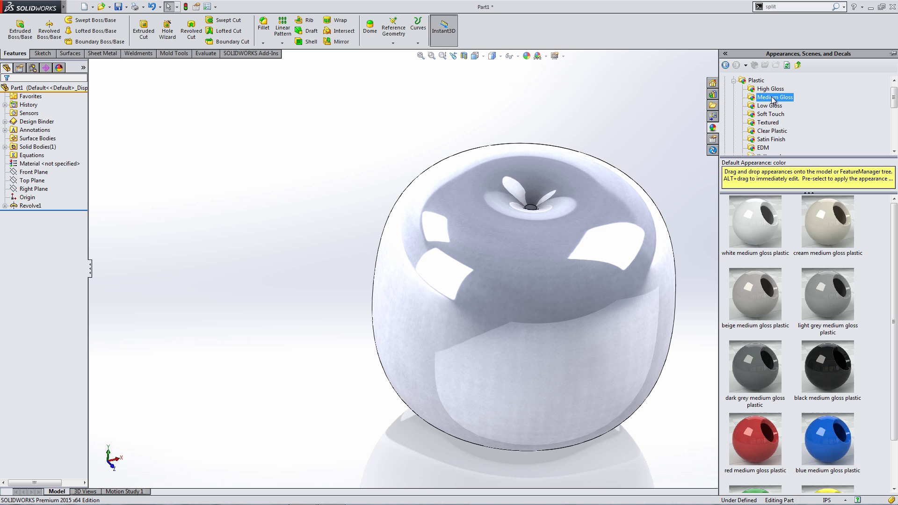
{"action": "double_click", "coordinate": [759, 435]}
{"action": "middle_click_drag", "start_coordinate": [560, 351], "coordinate": [541, 340]}
{"action": "left_click", "coordinate": [307, 299]}
{"action": "middle_click_drag", "start_coordinate": [445, 327], "coordinate": [487, 367]}
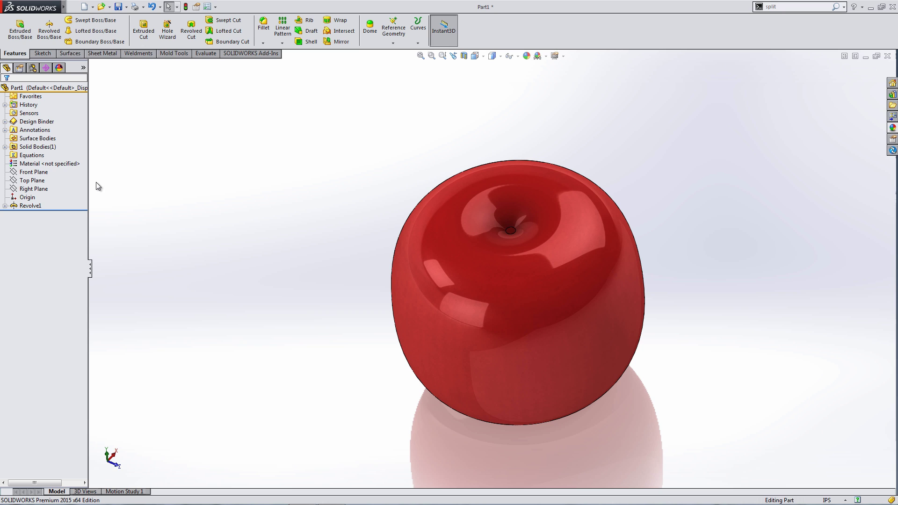
- Show the apple from the top and turn off Ambient Occlusion
{"action": "key", "text": "ctrl+5"}
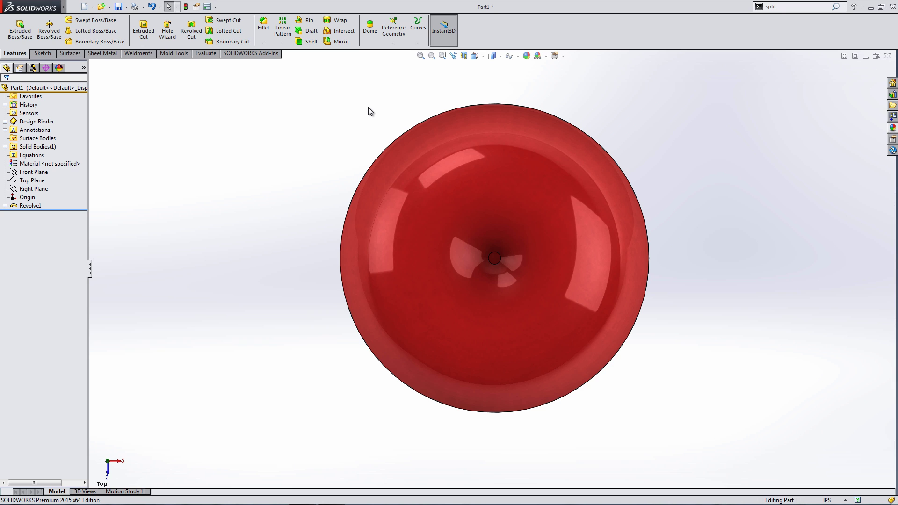
{"action": "left_click", "coordinate": [563, 55]}
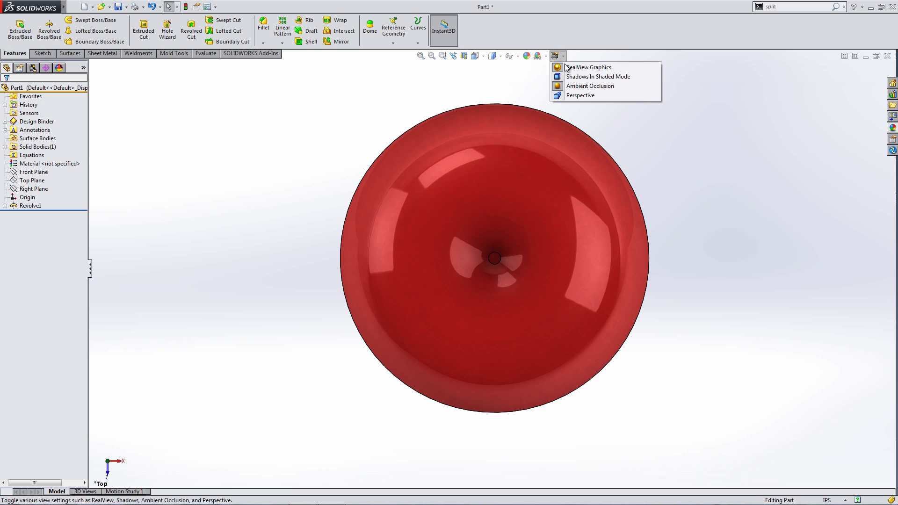
{"action": "left_click", "coordinate": [574, 87]}
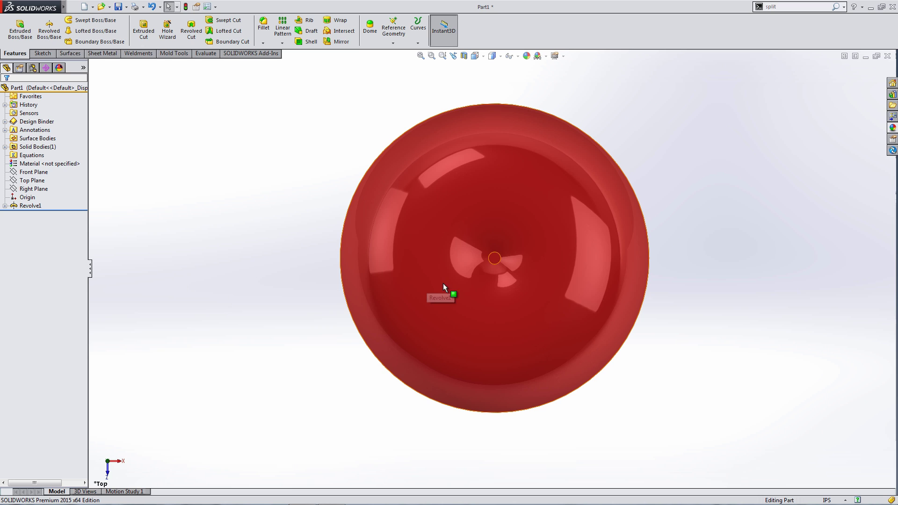
- Start a sketch on the Top Plane and draw a vertical line about 1.7 in long from the origin past the apple's outline
{"action": "left_click", "coordinate": [32, 180]}
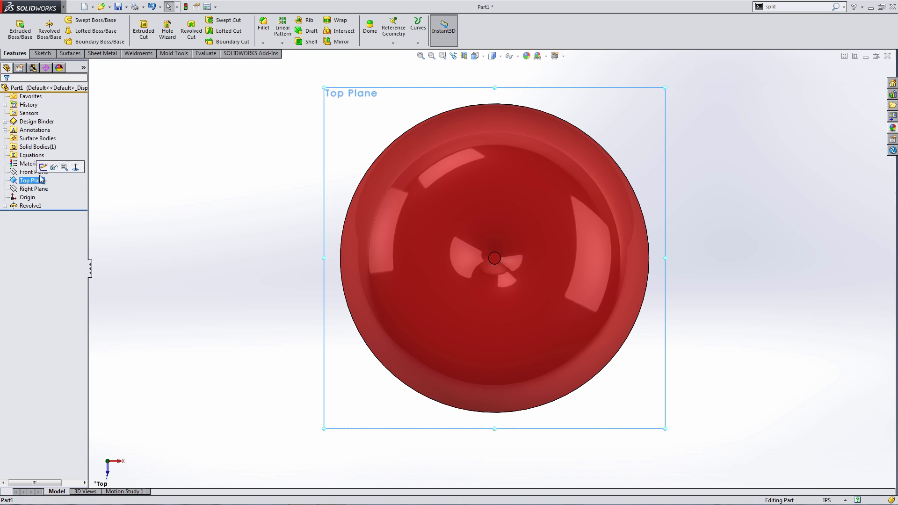
{"action": "left_click", "coordinate": [42, 167]}
{"action": "key", "text": "s"}
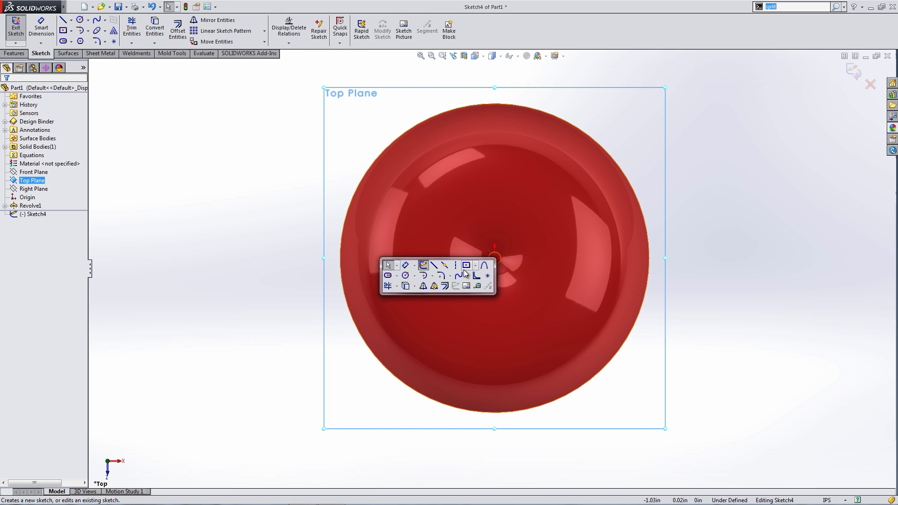
{"action": "left_click", "coordinate": [435, 266]}
{"action": "left_click", "coordinate": [494, 258]}
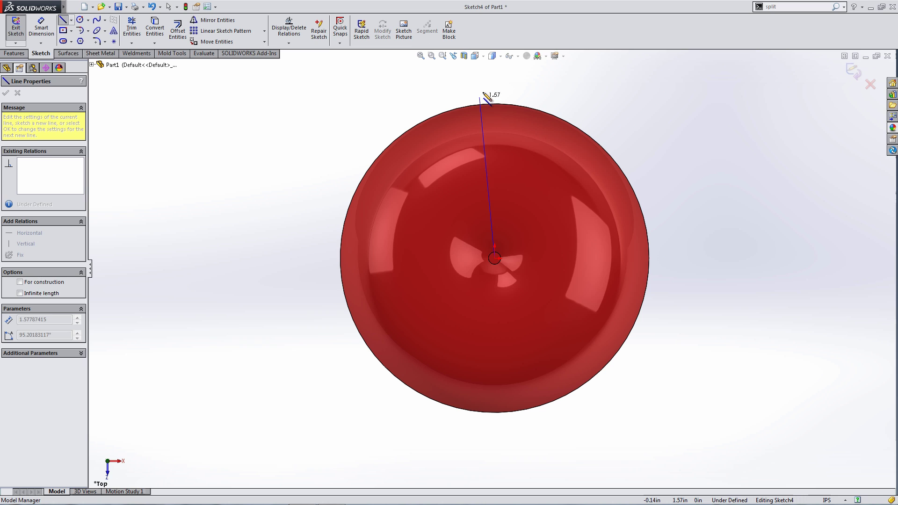
{"action": "left_click", "coordinate": [494, 83]}
- Circular-pattern the vertical line about the origin with 5 equally spaced instances over 360 degrees
{"action": "left_click", "coordinate": [264, 31]}
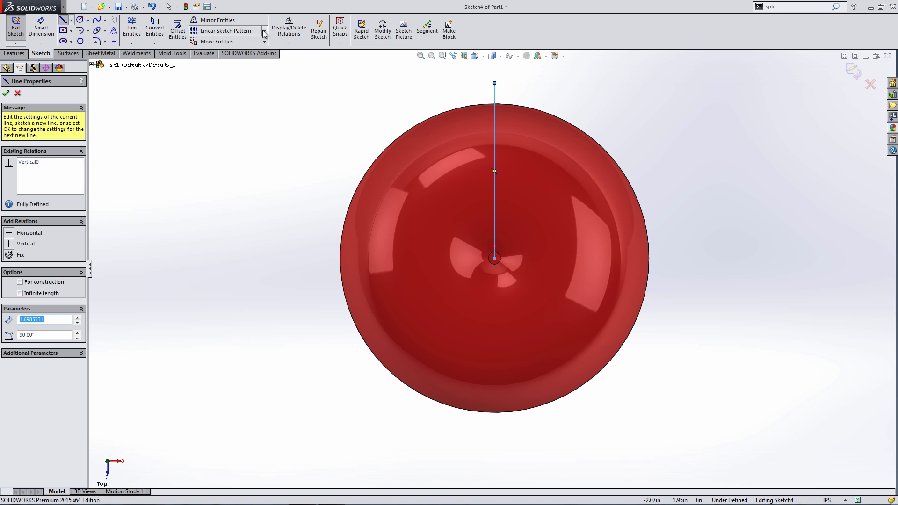
{"action": "left_click", "coordinate": [234, 50]}
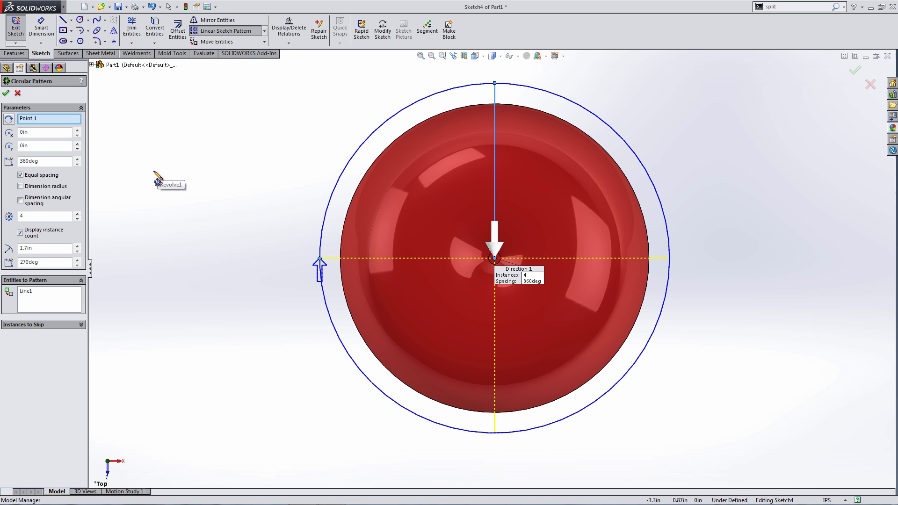
{"action": "double_click", "coordinate": [51, 213]}
{"action": "type", "text": "5"}
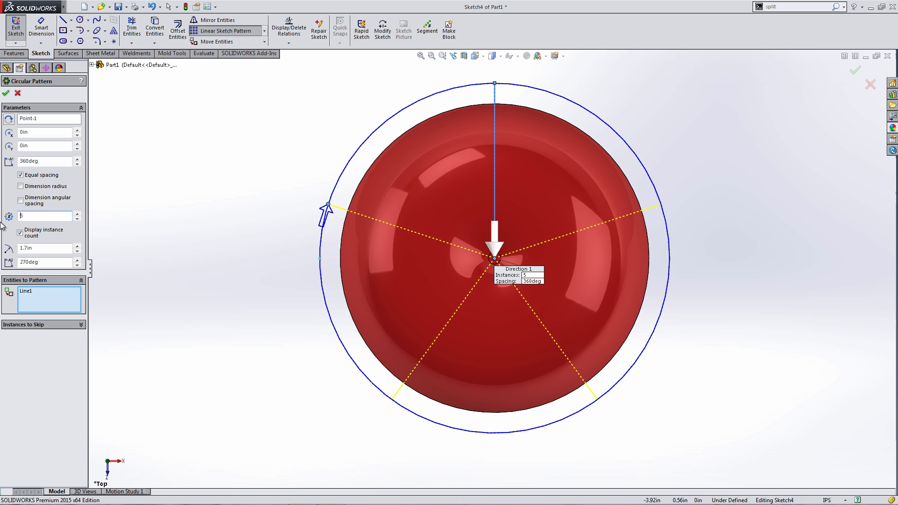
{"action": "left_click", "coordinate": [6, 93]}
{"action": "scroll", "coordinate": [375, 287], "scroll_direction": "down", "scroll_amount": 5}
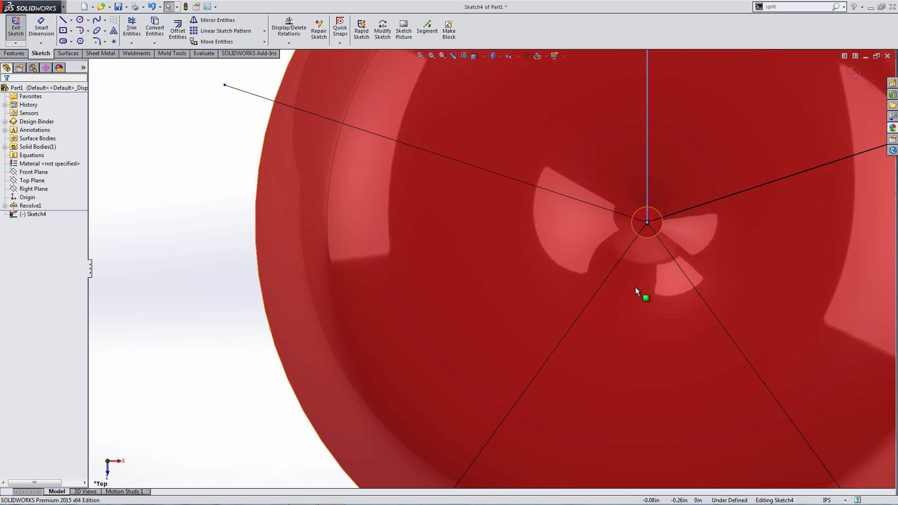
- Convert the edge of the small circular face at the apple's center into a sketch circle
{"action": "scroll", "coordinate": [660, 243], "scroll_direction": "down", "scroll_amount": 3}
{"action": "left_click", "coordinate": [618, 231]}
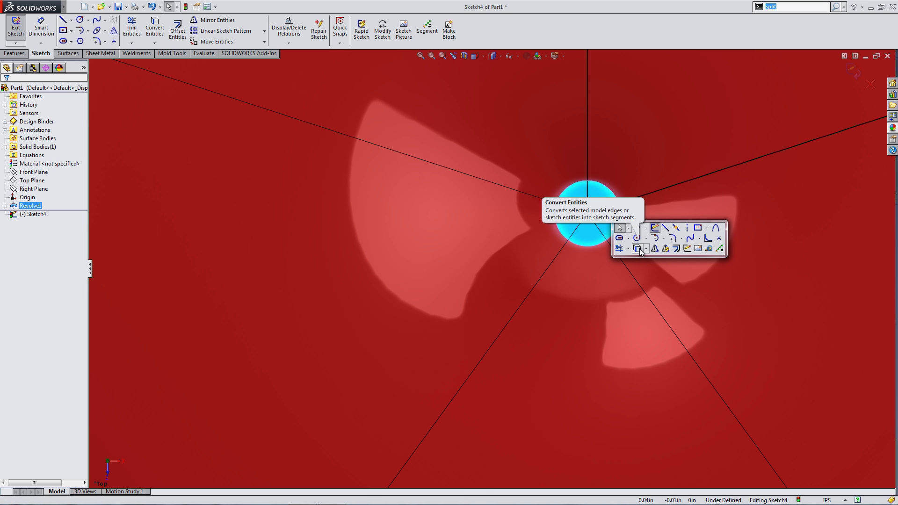
{"action": "left_click", "coordinate": [639, 249]}
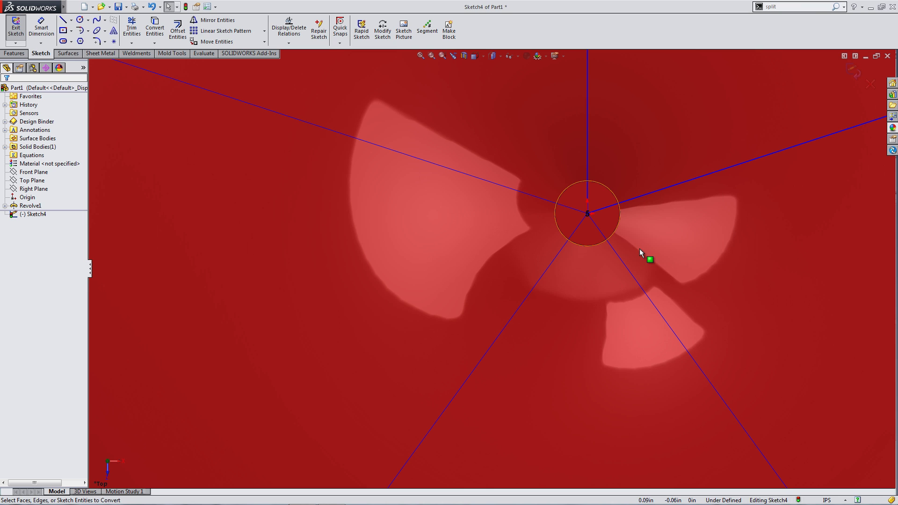
{"action": "left_click", "coordinate": [570, 201]}
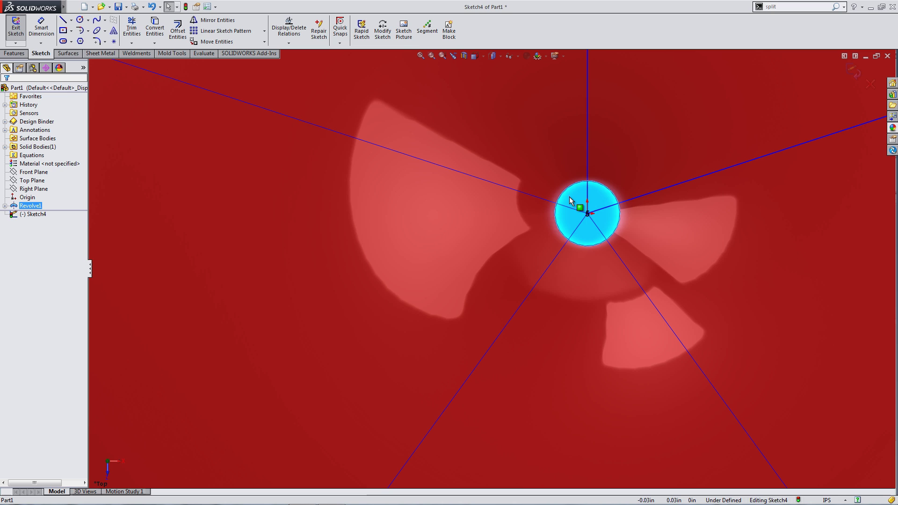
{"action": "key", "text": "s"}
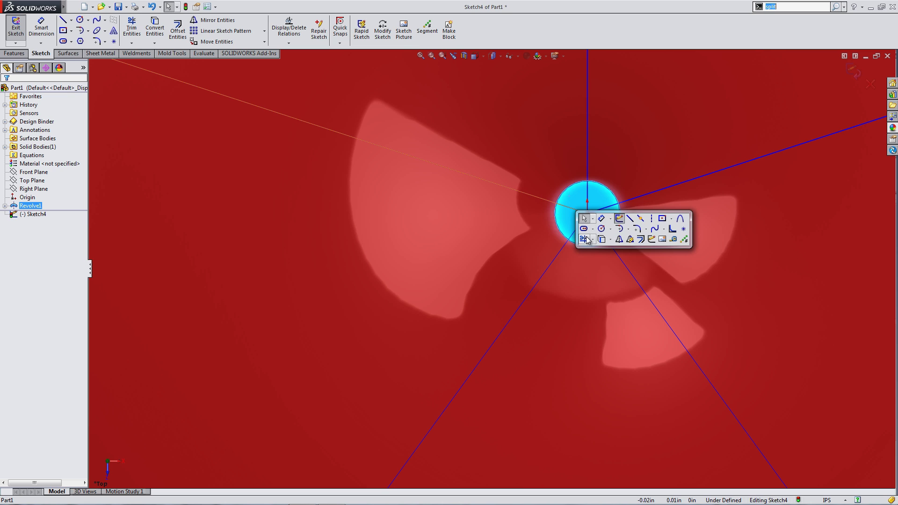
- Trim away the portions of the five radial lines inside the small center circle
{"action": "left_click", "coordinate": [588, 226]}
{"action": "mouse_move", "coordinate": [590, 231]}
{"action": "left_mouse_down"}
{"action": "mouse_move", "coordinate": [576, 209]}
{"action": "mouse_move", "coordinate": [602, 245]}
{"action": "left_mouse_up"}
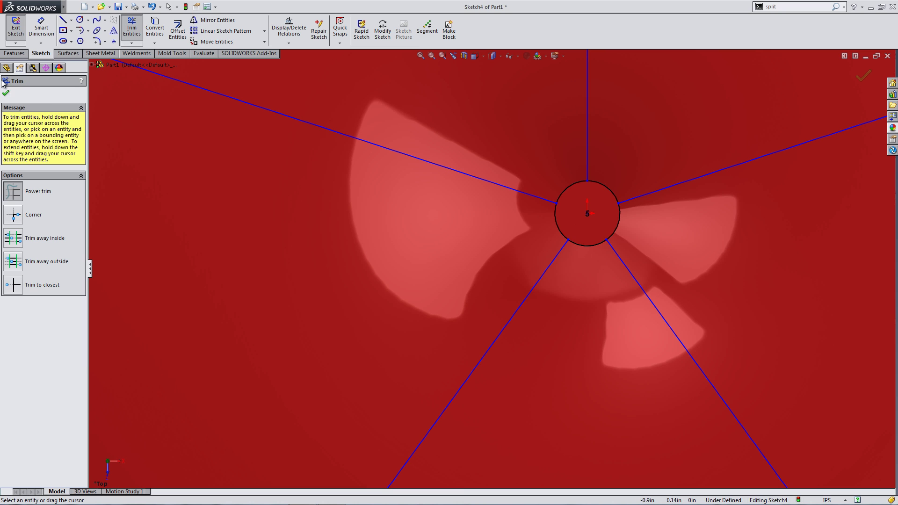
{"action": "left_click", "coordinate": [6, 93]}
{"action": "key", "text": "f"}
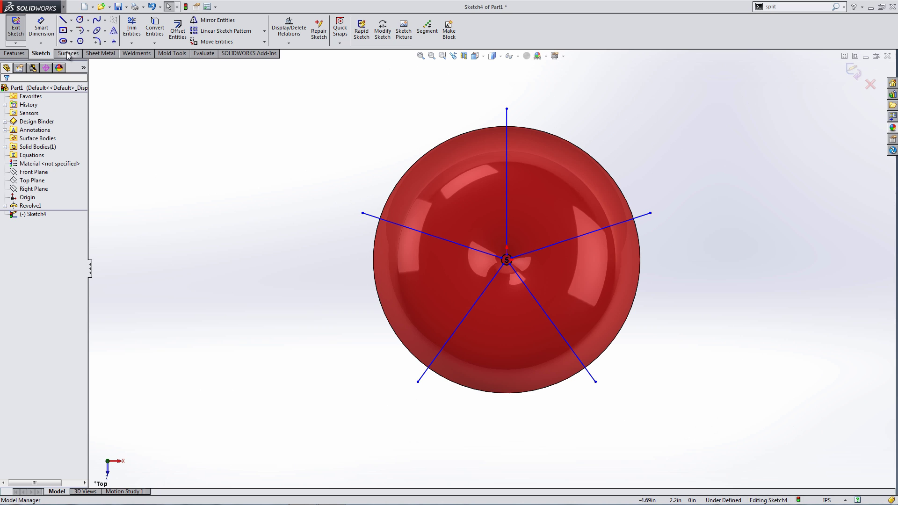
- Create a projection split line from the current sketch on the apple's outer face
{"action": "left_click", "coordinate": [14, 53]}
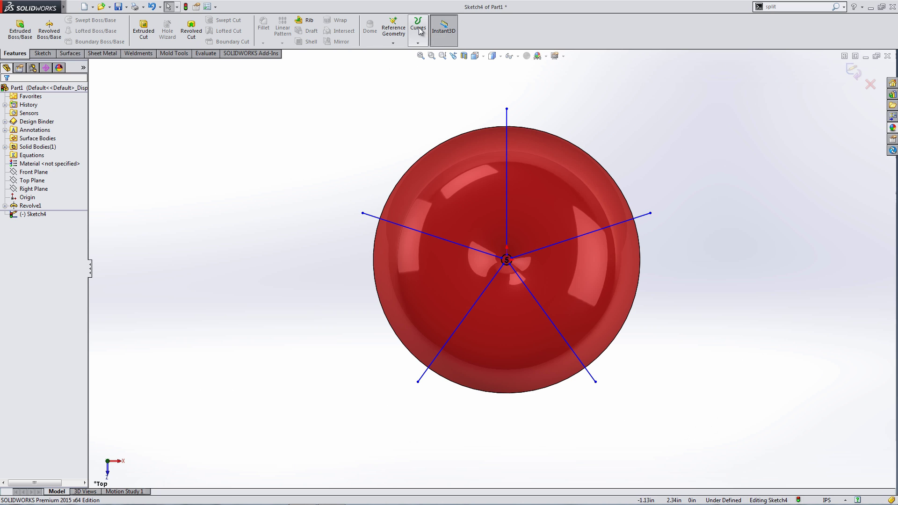
{"action": "left_click", "coordinate": [417, 28]}
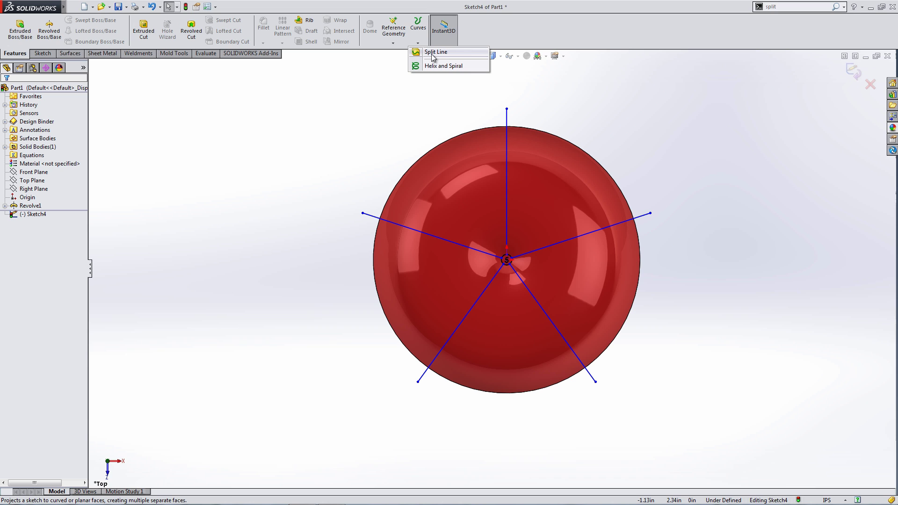
{"action": "left_click", "coordinate": [433, 57]}
{"action": "left_click", "coordinate": [464, 172]}
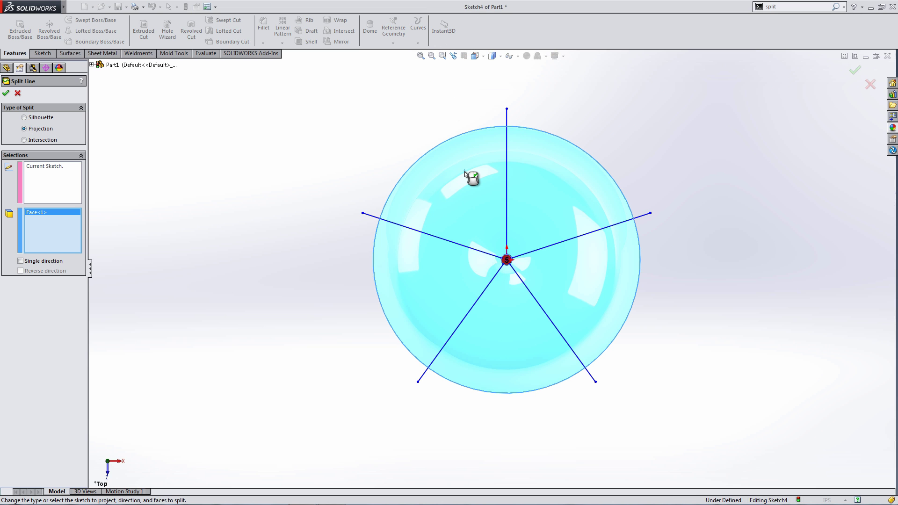
{"action": "right_click", "coordinate": [464, 171]}
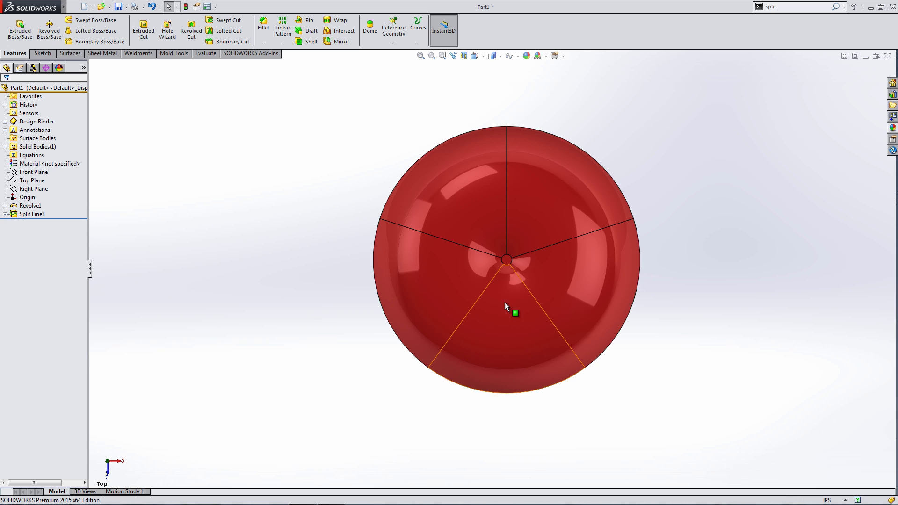
- Examine the split segments and the small center face from above and below the apple
{"action": "scroll", "coordinate": [512, 270], "scroll_direction": "down", "scroll_amount": 3}
{"action": "left_click", "coordinate": [509, 262]}
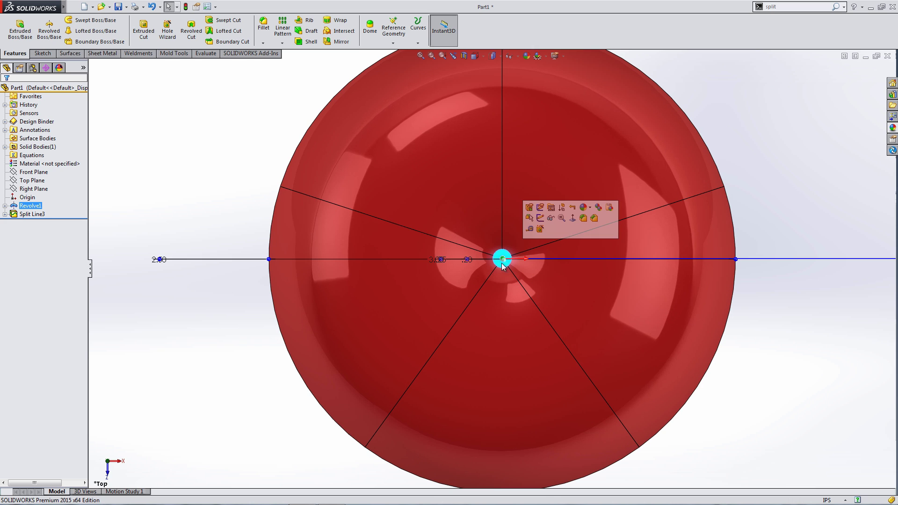
{"action": "left_click", "coordinate": [402, 305]}
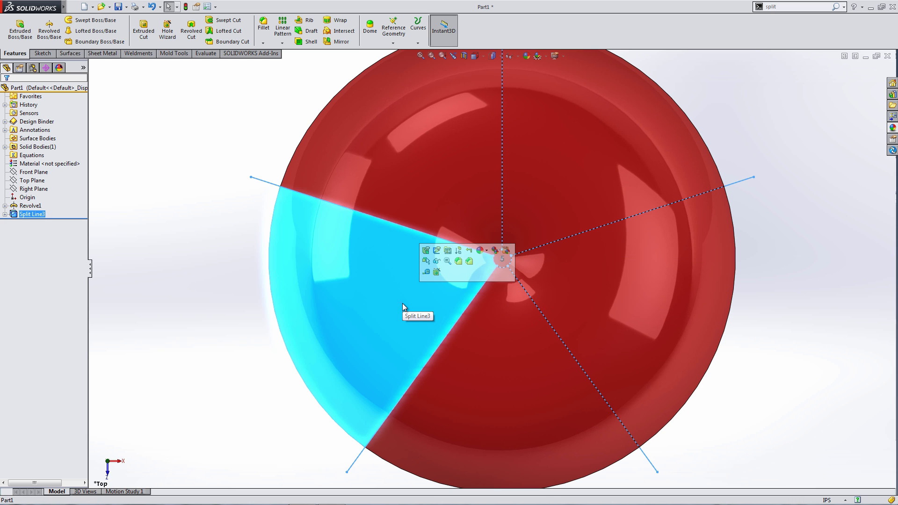
{"action": "left_click", "coordinate": [190, 333]}
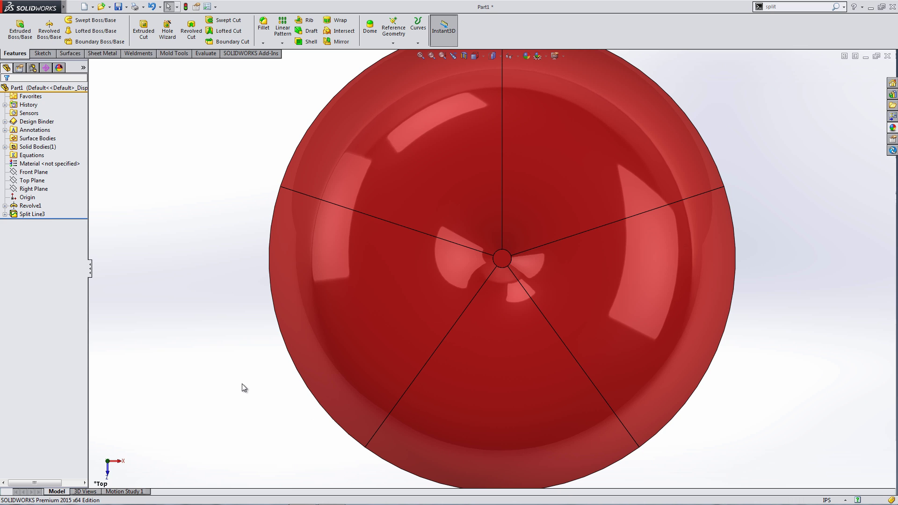
{"action": "key", "text": "f"}
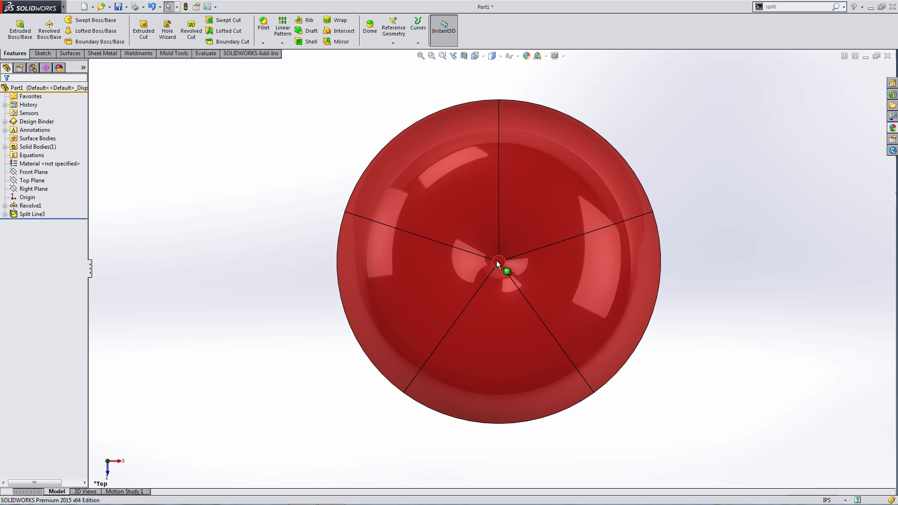
{"action": "middle_click_drag", "start_coordinate": [477, 333], "coordinate": [476, 364]}
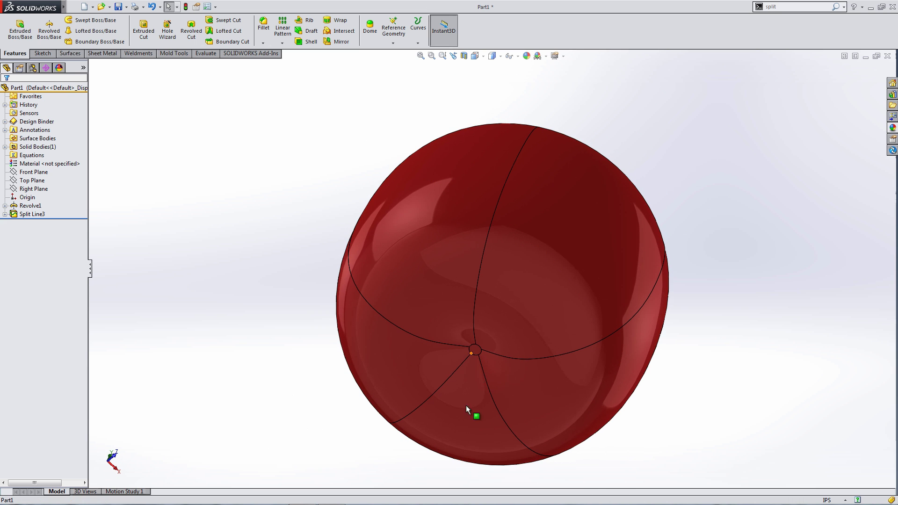
{"action": "middle_click_drag", "start_coordinate": [314, 167], "coordinate": [467, 227]}
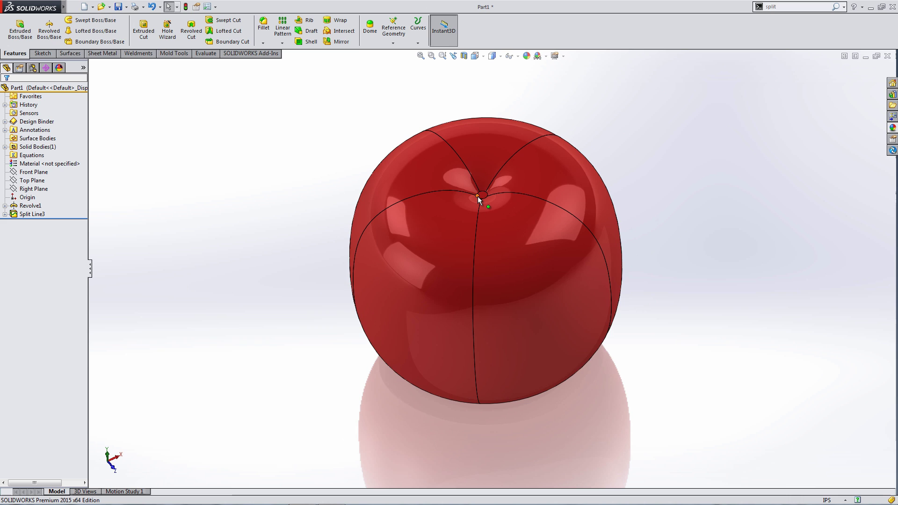
{"action": "scroll", "coordinate": [478, 206], "scroll_direction": "down", "scroll_amount": 3}
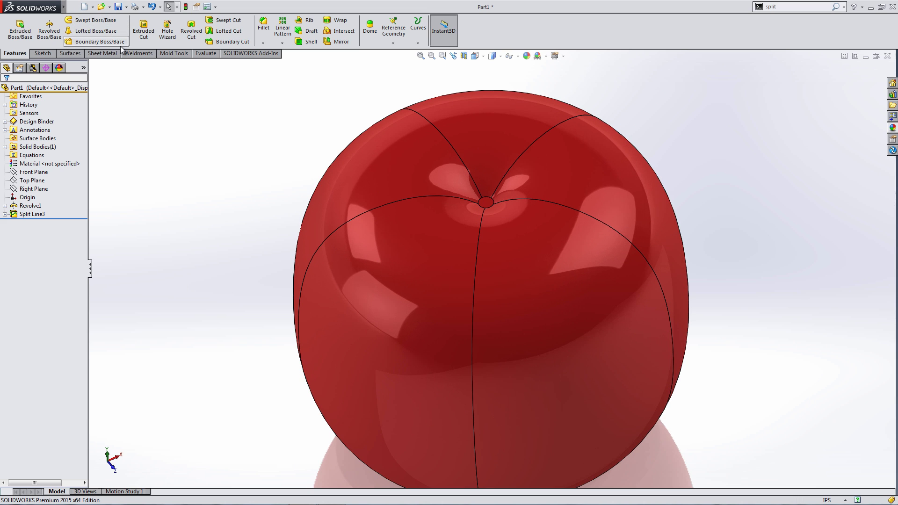
- Start a Freeform feature on one of the apple's split segment faces
{"action": "left_click", "coordinate": [69, 53]}
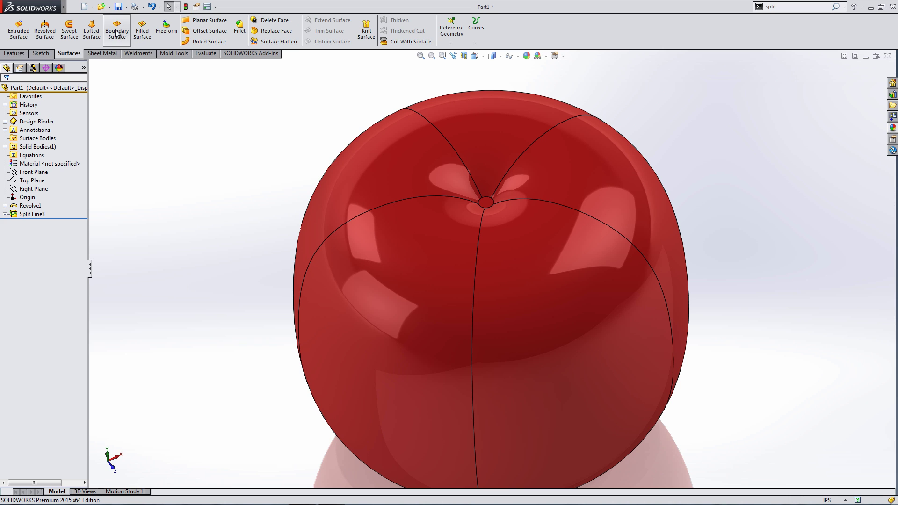
{"action": "left_click", "coordinate": [127, 38]}
{"action": "left_click", "coordinate": [18, 93]}
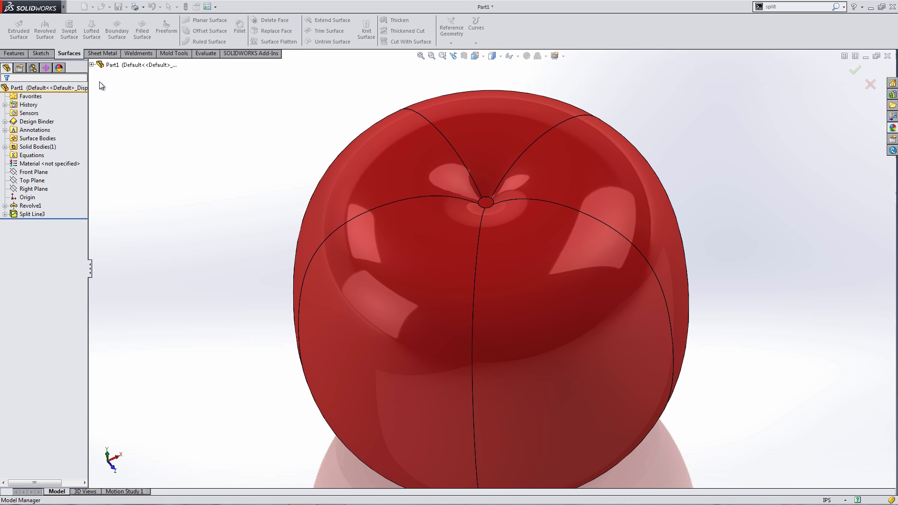
{"action": "left_click", "coordinate": [167, 31]}
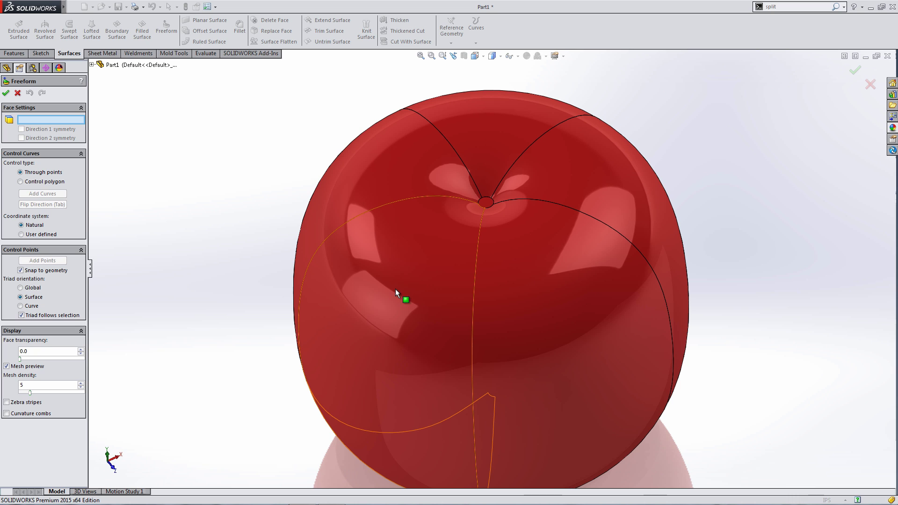
{"action": "left_click", "coordinate": [420, 257]}
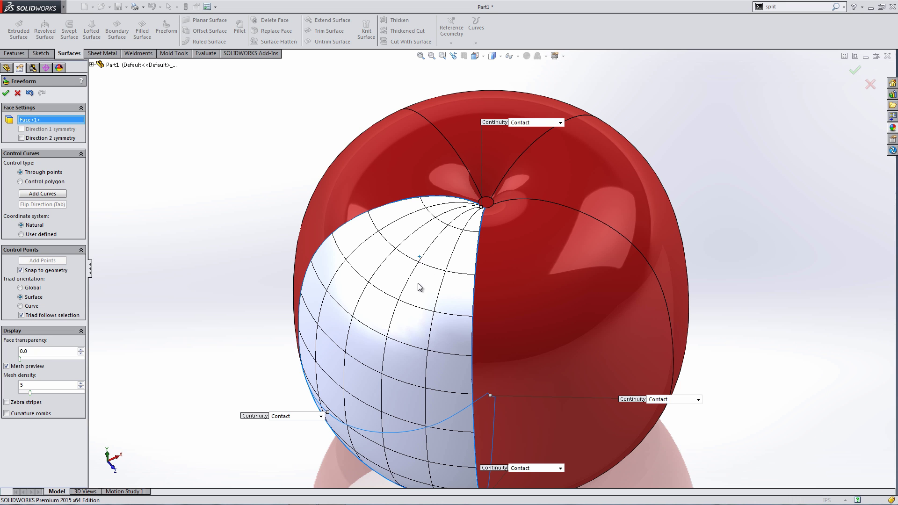
- Set the continuity of both long side edges of the freeform face to Curvature
{"action": "middle_click_drag", "start_coordinate": [454, 254], "coordinate": [461, 220]}
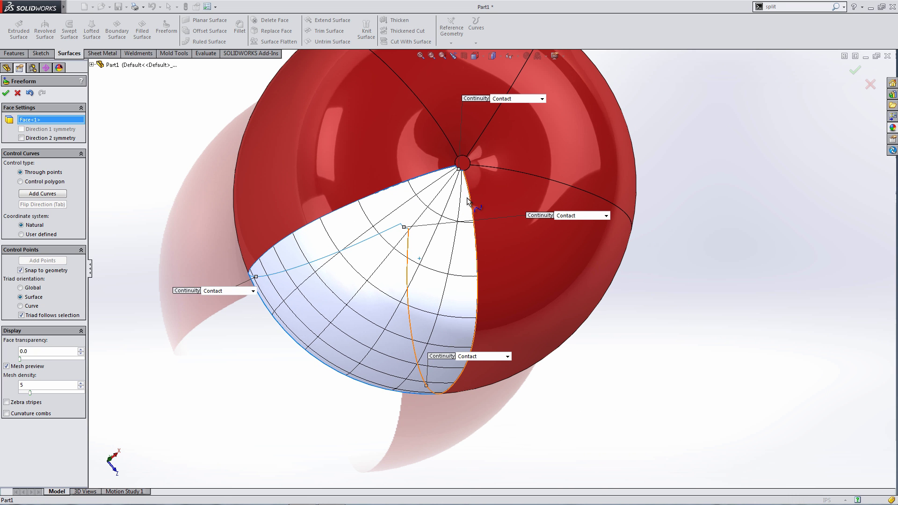
{"action": "scroll", "coordinate": [457, 164], "scroll_direction": "down", "scroll_amount": 5}
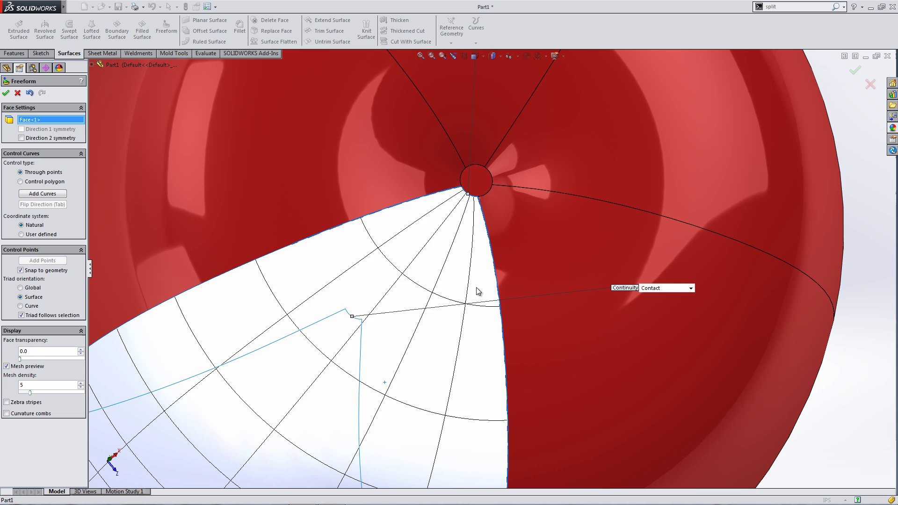
{"action": "scroll", "coordinate": [477, 287], "scroll_direction": "up", "scroll_amount": 5}
{"action": "scroll", "coordinate": [397, 279], "scroll_direction": "up", "scroll_amount": 1}
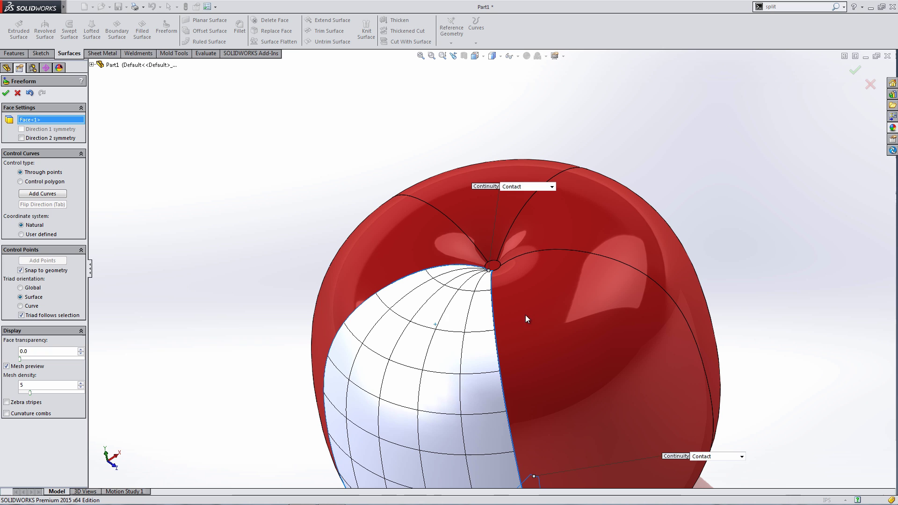
{"action": "middle_click_drag", "start_coordinate": [526, 316], "coordinate": [538, 220], "text": "ctrl"}
{"action": "middle_click_drag", "start_coordinate": [563, 310], "coordinate": [582, 357], "text": "shift"}
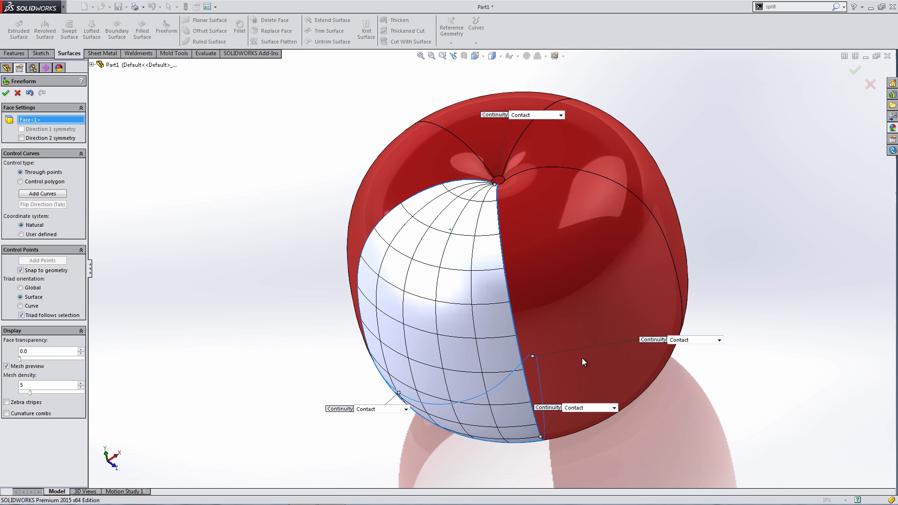
{"action": "left_click", "coordinate": [607, 409]}
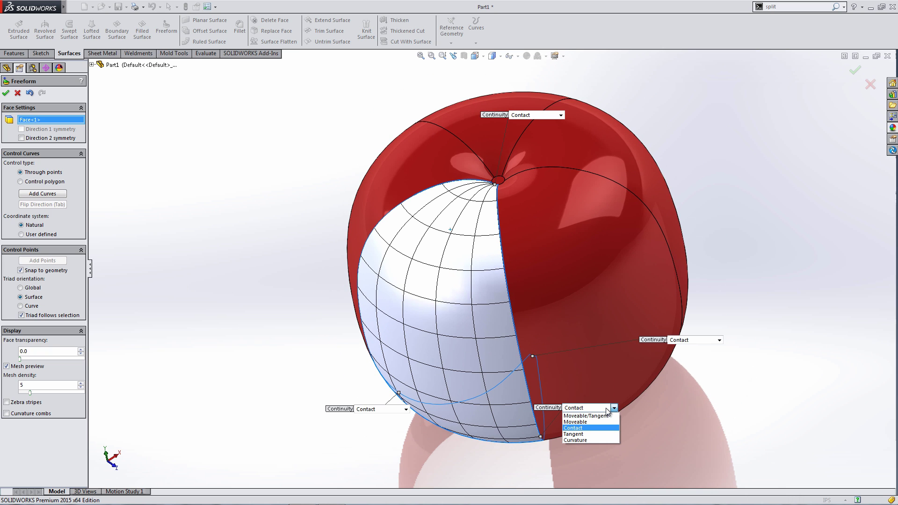
{"action": "left_click", "coordinate": [575, 440]}
{"action": "middle_click_drag", "start_coordinate": [504, 446], "coordinate": [521, 432]}
{"action": "left_click", "coordinate": [361, 411]}
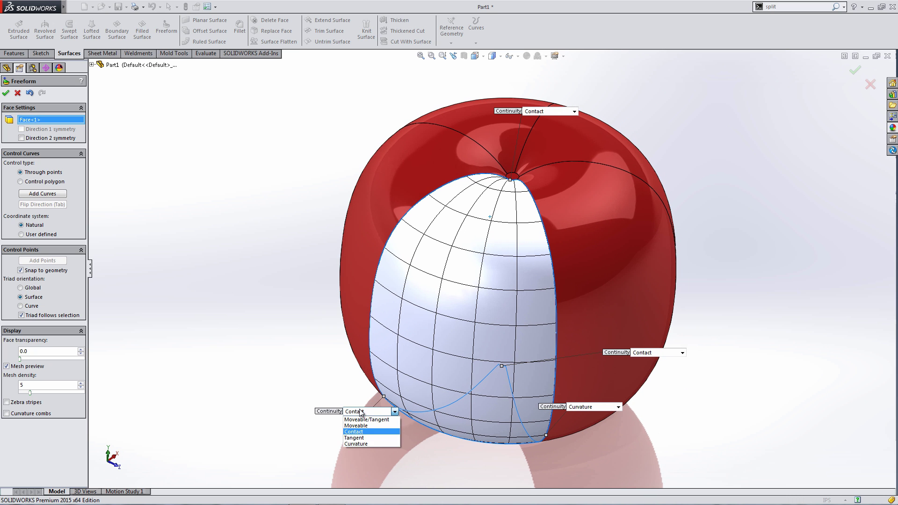
{"action": "left_click", "coordinate": [369, 444]}
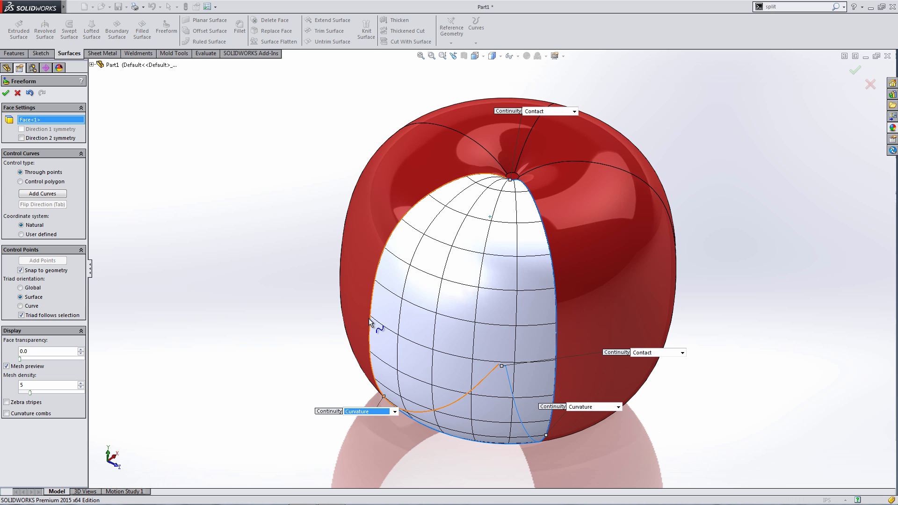
- Add three lengthwise control curves running from stem to base across the freeform face
{"action": "left_click", "coordinate": [40, 192]}
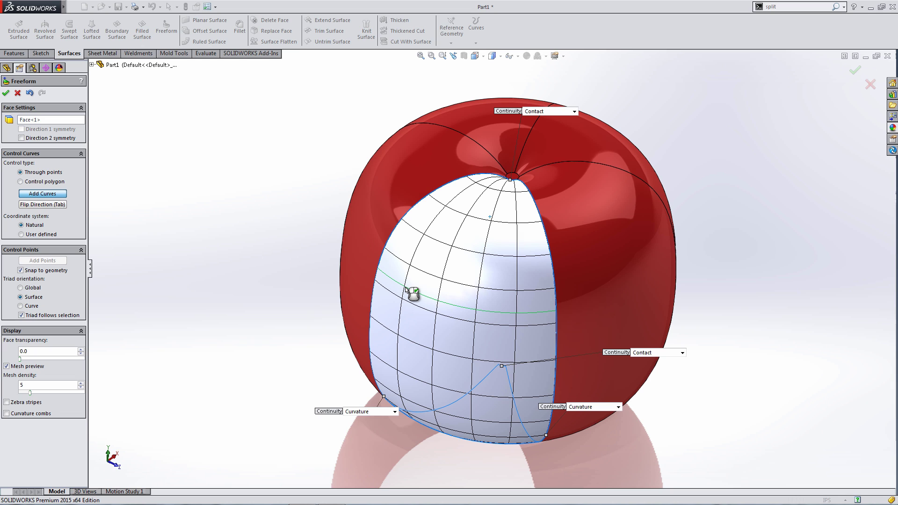
{"action": "key", "text": "Tab"}
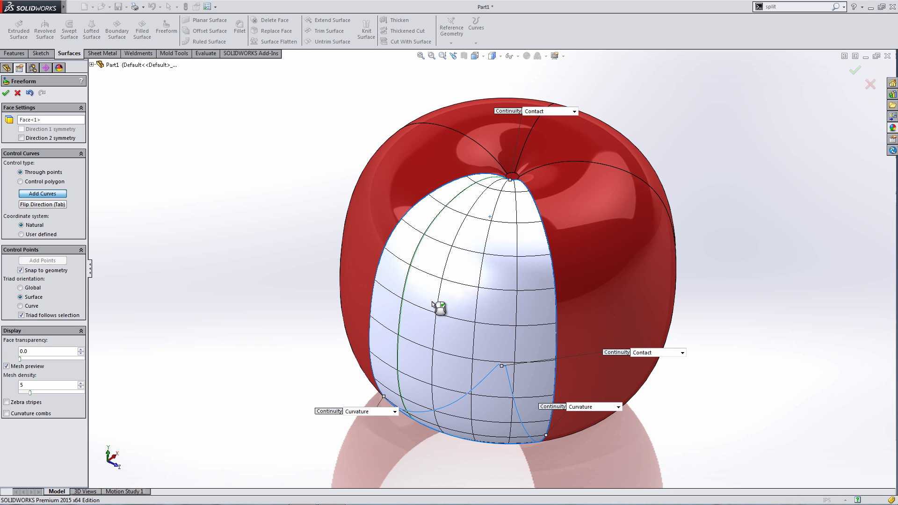
{"action": "left_click", "coordinate": [401, 301]}
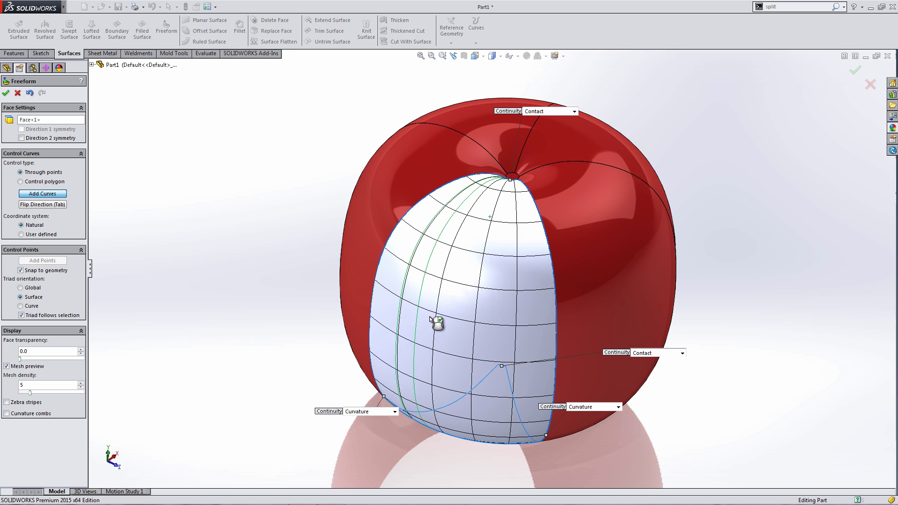
{"action": "left_click", "coordinate": [498, 352]}
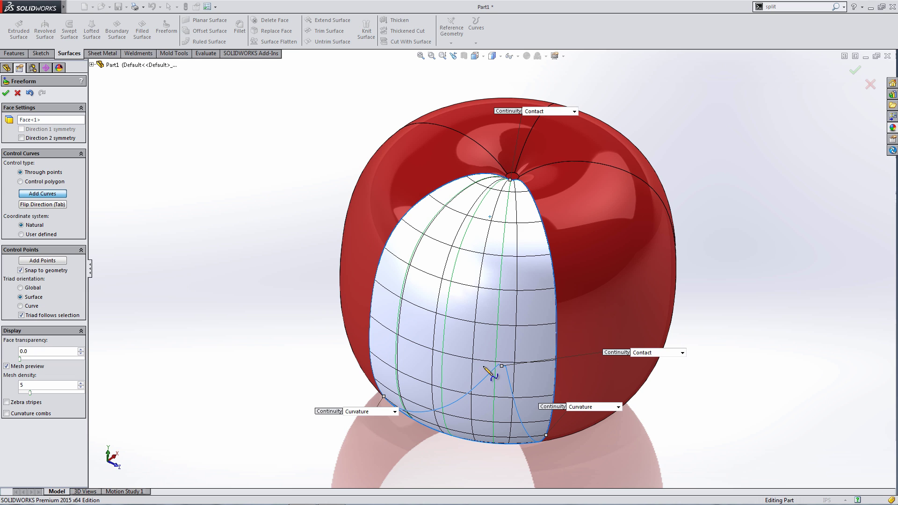
- Add three control points on the middle control curve: near the stem, around mid-height and near the base
{"action": "left_click", "coordinate": [47, 261]}
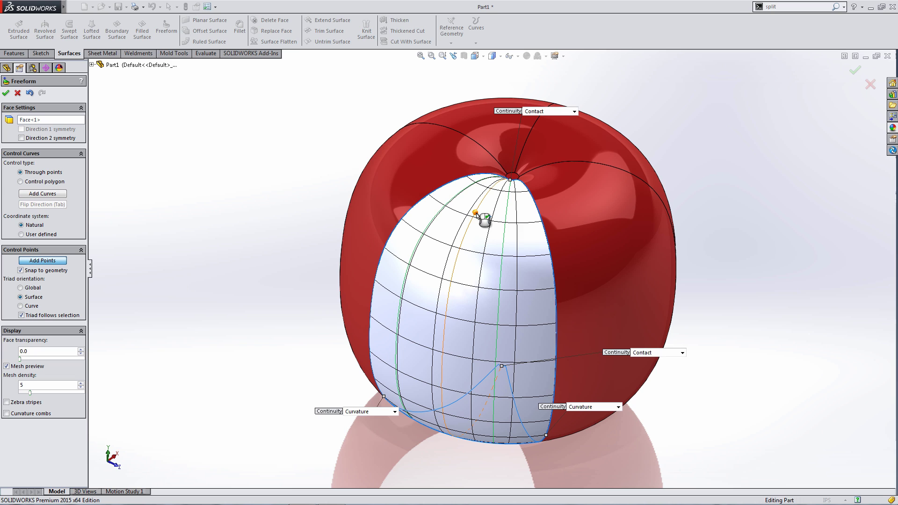
{"action": "left_click", "coordinate": [476, 213]}
{"action": "left_click", "coordinate": [444, 331]}
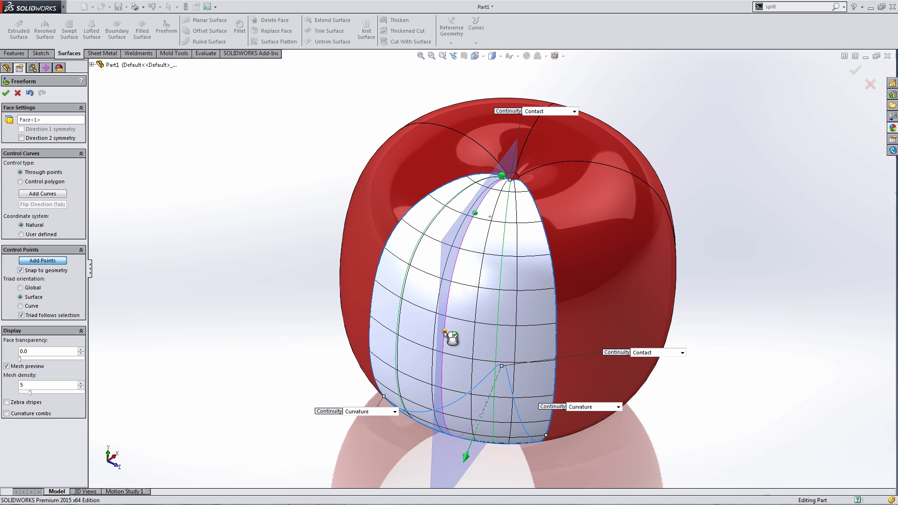
{"action": "left_click", "coordinate": [457, 439]}
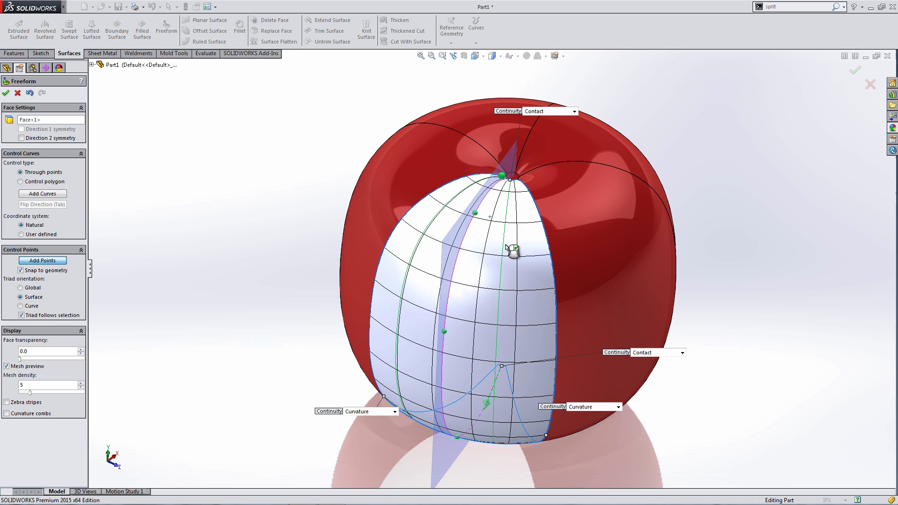
- Pull the control point near the base of the middle curve down and outward, to triad offsets of -0.05, 0 and 0.09 in
{"action": "left_click", "coordinate": [31, 262]}
{"action": "middle_click_drag", "start_coordinate": [485, 266], "coordinate": [487, 442]}
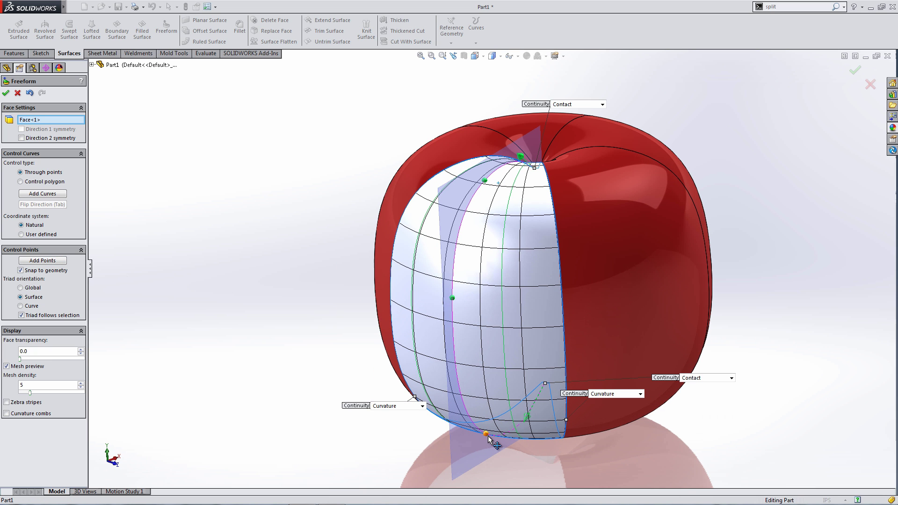
{"action": "left_click", "coordinate": [486, 435]}
{"action": "left_click_drag", "start_coordinate": [486, 436], "coordinate": [488, 452]}
- Move the Continuity callouts of one side edge and the base edge clear of the freeform face
{"action": "middle_click_drag", "start_coordinate": [521, 457], "coordinate": [571, 417]}
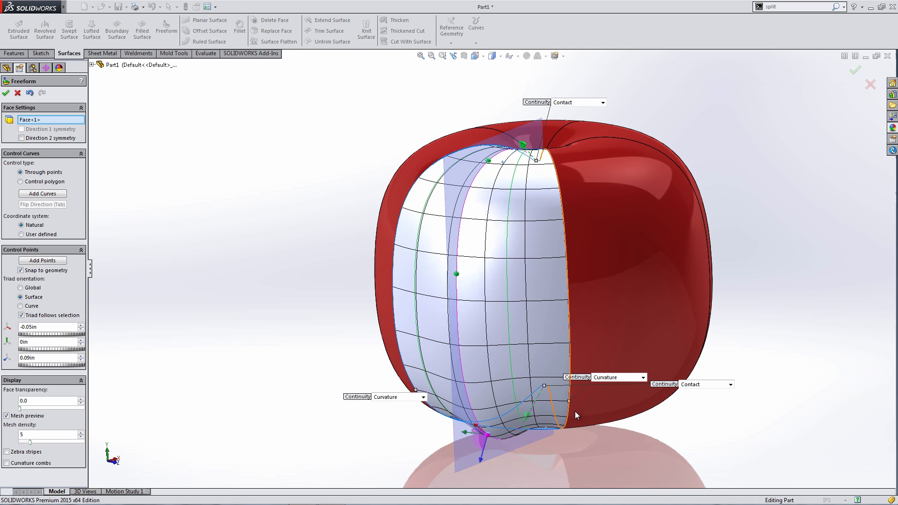
{"action": "left_click_drag", "start_coordinate": [584, 381], "coordinate": [599, 364]}
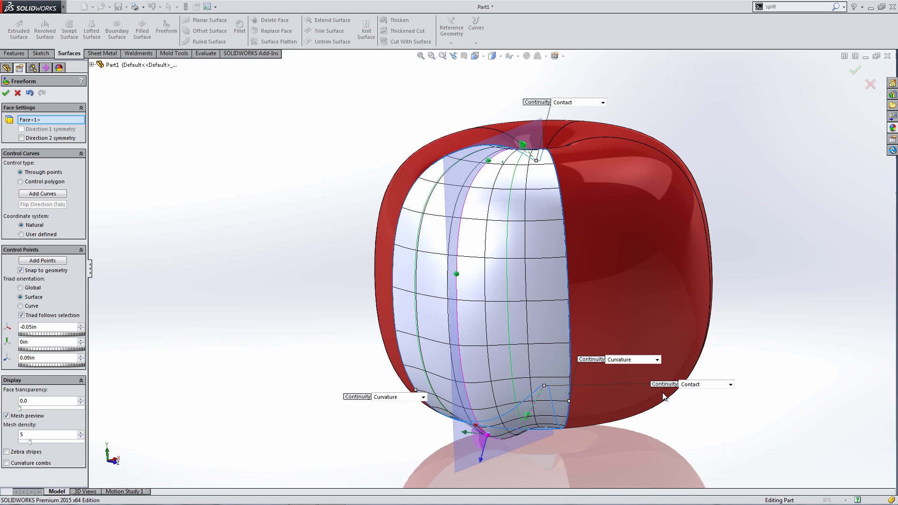
{"action": "left_click_drag", "start_coordinate": [667, 384], "coordinate": [613, 481]}
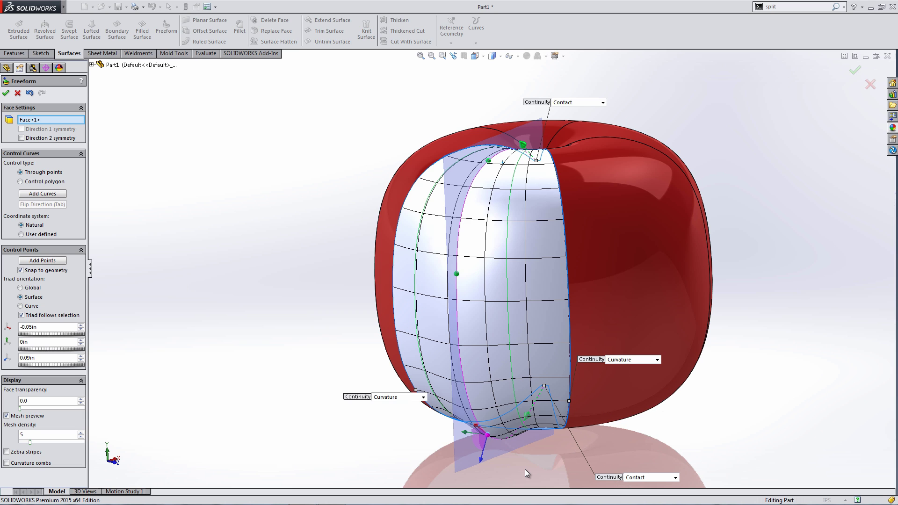
- Offset the mid-height control point by -0.01, 0 and 0.04 in and the near-stem point by -0.02, 0 and 0.02 in
{"action": "middle_click_drag", "start_coordinate": [499, 404], "coordinate": [564, 433]}
{"action": "middle_click_drag", "start_coordinate": [609, 187], "coordinate": [635, 277]}
{"action": "left_click_drag", "start_coordinate": [634, 277], "coordinate": [638, 279]}
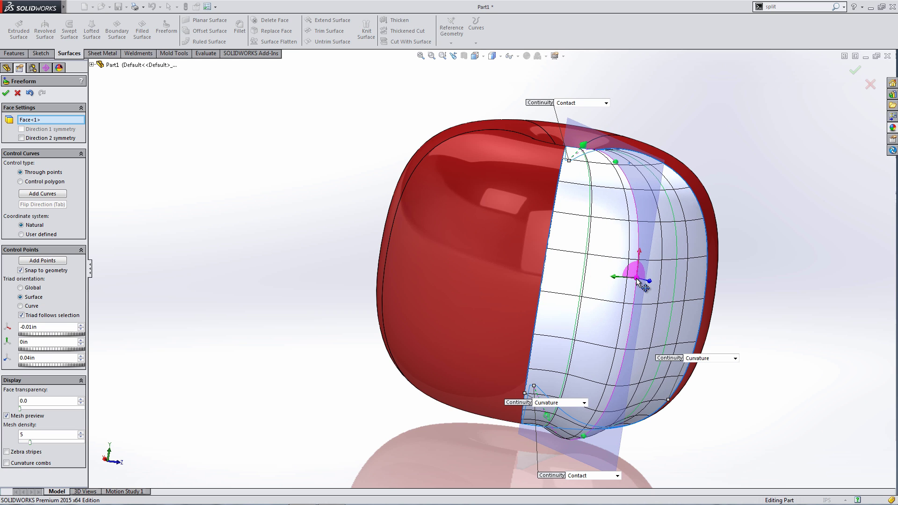
{"action": "left_click_drag", "start_coordinate": [618, 163], "coordinate": [618, 163]}
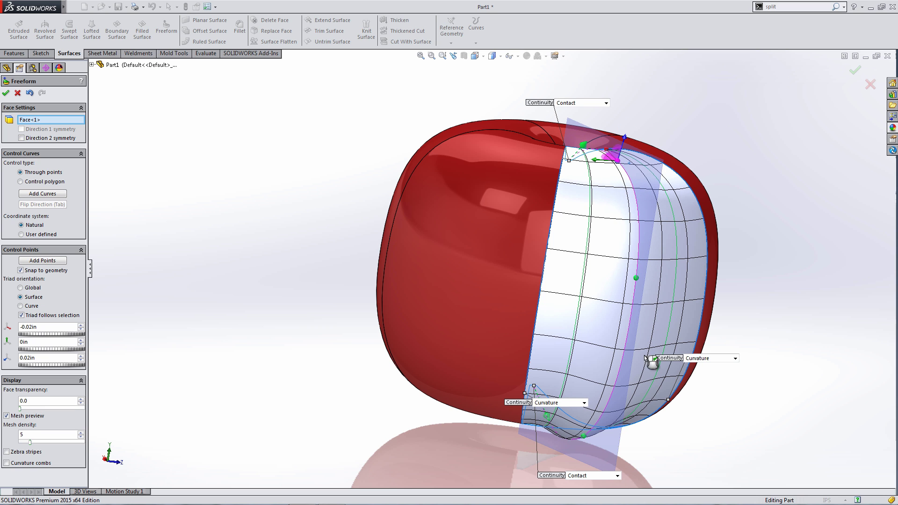
- Check the sculpted segment from several angles and accept the Freeform feature
{"action": "middle_click_drag", "start_coordinate": [689, 415], "coordinate": [398, 374]}
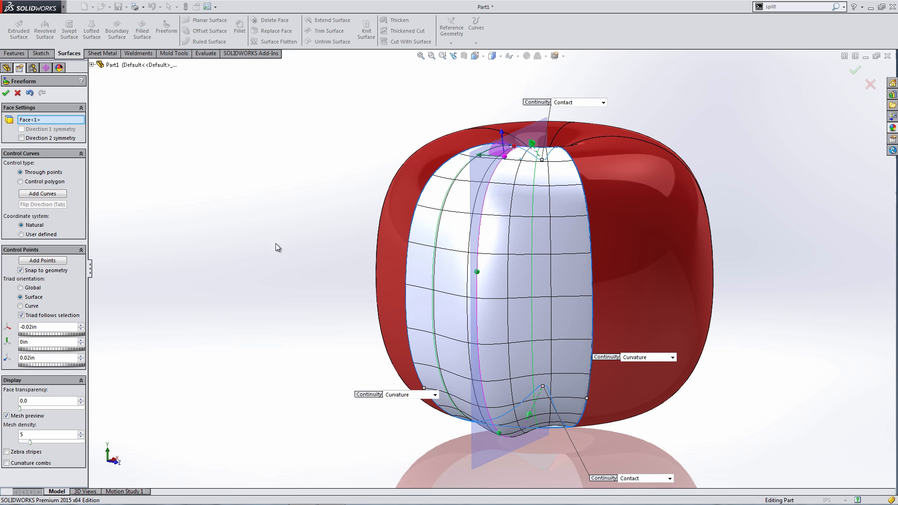
{"action": "middle_click_drag", "start_coordinate": [276, 246], "coordinate": [296, 273]}
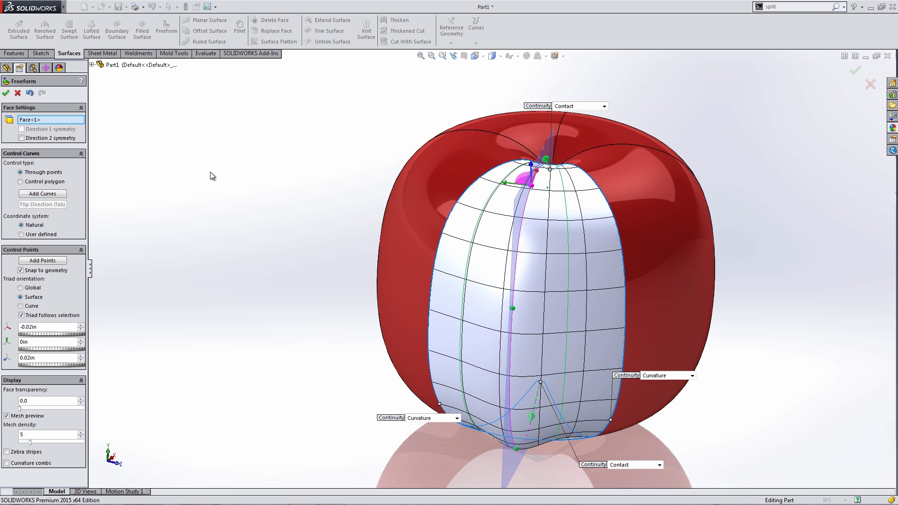
{"action": "left_click", "coordinate": [6, 92]}
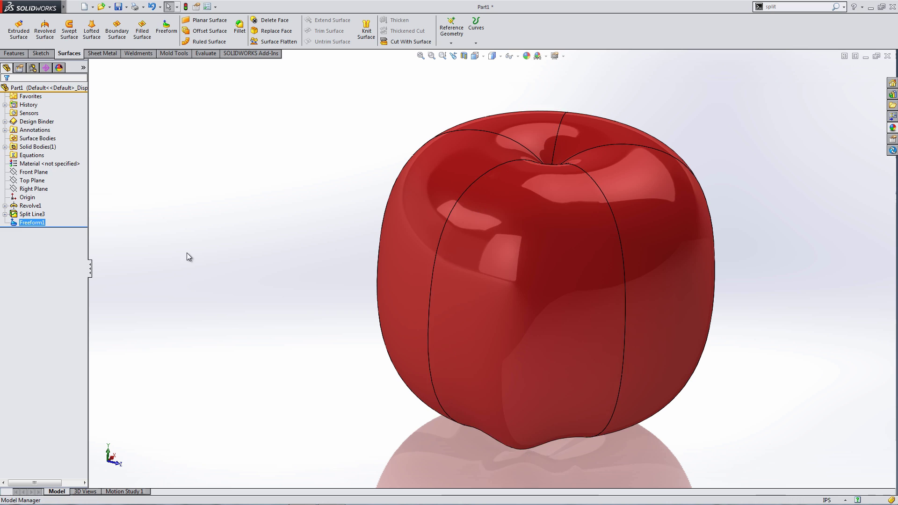
- Start a Freeform feature on the adjacent segment face and add three lengthwise control curves from stem to base
{"action": "middle_click_drag", "start_coordinate": [186, 255], "coordinate": [351, 341]}
{"action": "left_click", "coordinate": [627, 281]}
{"action": "left_click", "coordinate": [166, 28]}
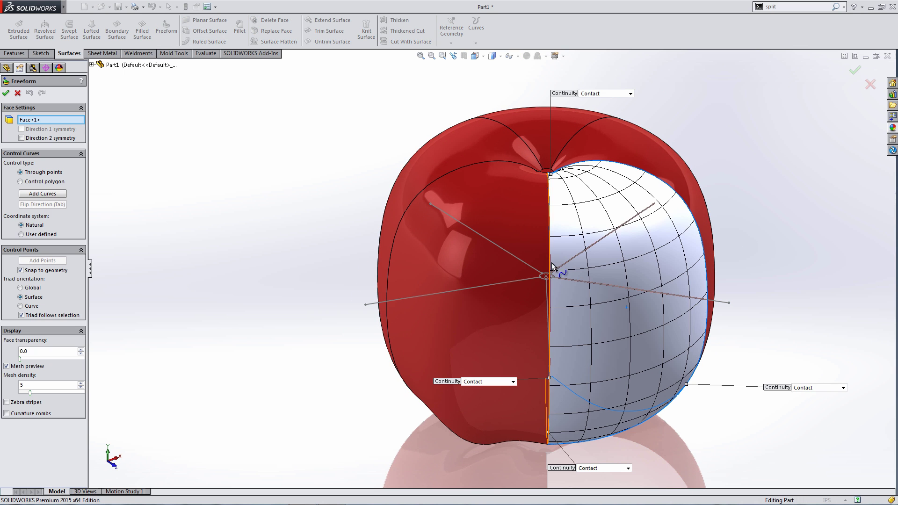
{"action": "left_click", "coordinate": [42, 194]}
{"action": "left_click", "coordinate": [602, 319]}
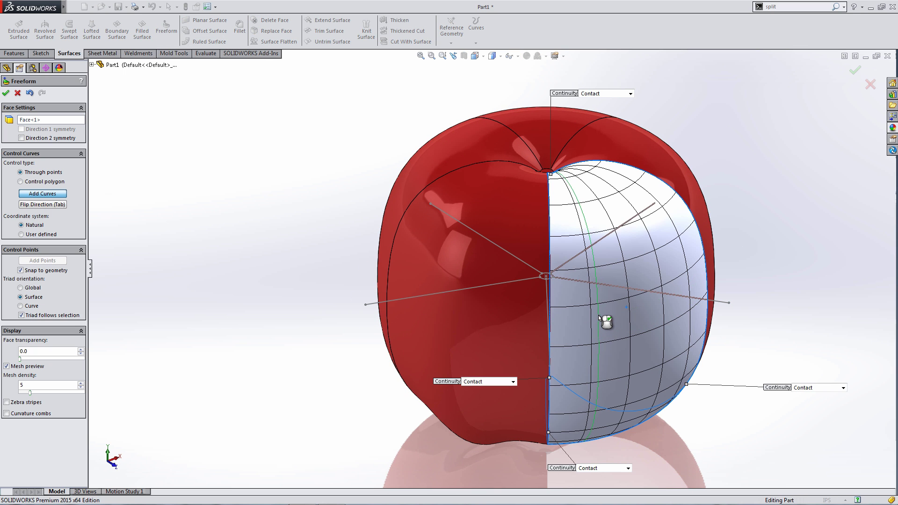
{"action": "left_click", "coordinate": [654, 332]}
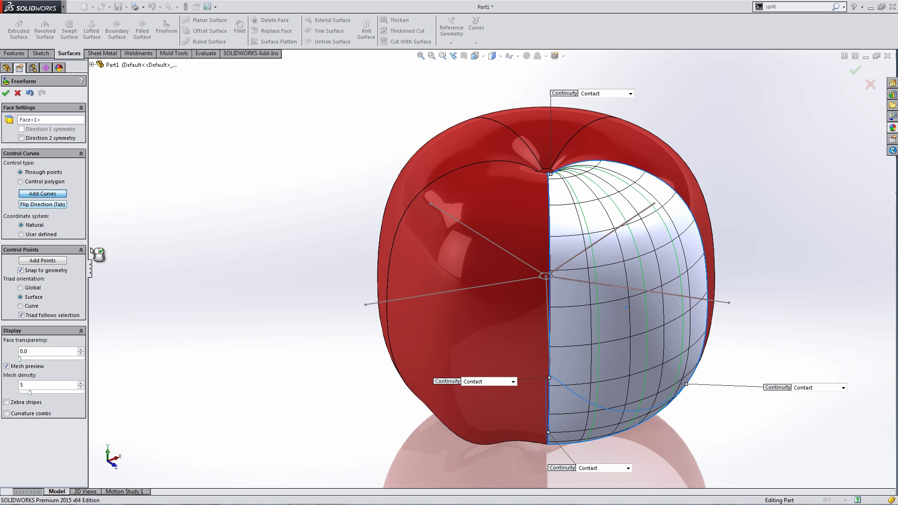
- Add three control points on the second segment's middle control curve: near the stem, around mid-height and near the base
{"action": "left_click", "coordinate": [39, 260]}
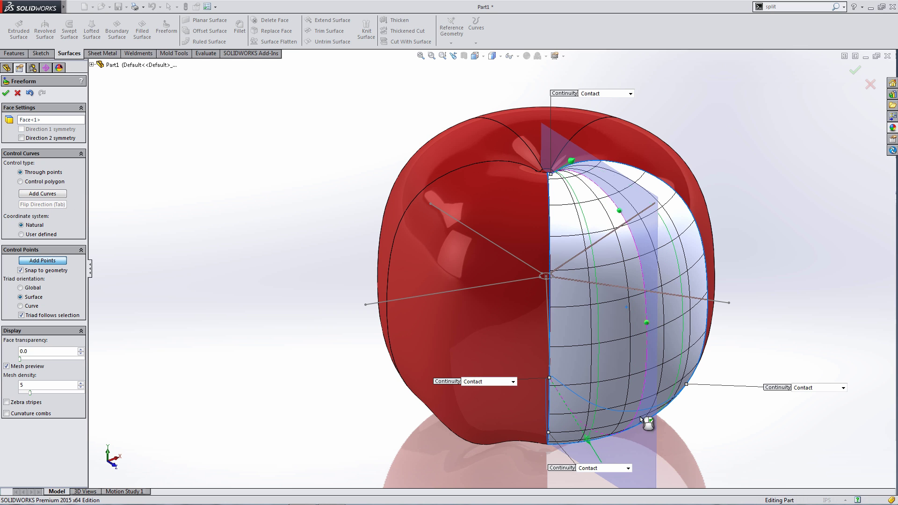
{"action": "left_click", "coordinate": [632, 440]}
{"action": "key", "text": "Escape"}
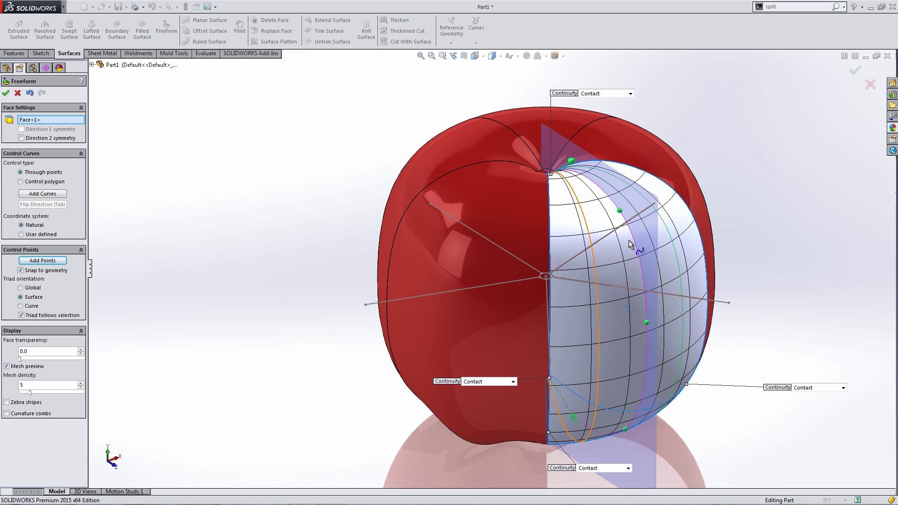
- Pull the near-stem control point outward from the surface and offset the mid-height point outward by 0.02 in
{"action": "left_click", "coordinate": [620, 211]}
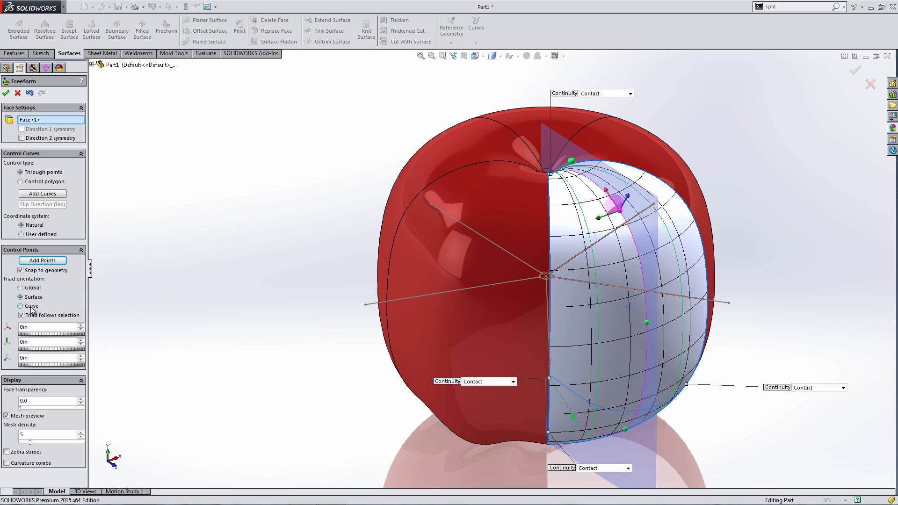
{"action": "left_click_drag", "start_coordinate": [628, 195], "coordinate": [601, 180]}
{"action": "left_click", "coordinate": [616, 193]}
{"action": "left_click_drag", "start_coordinate": [632, 271], "coordinate": [664, 332]}
{"action": "left_click", "coordinate": [646, 324]}
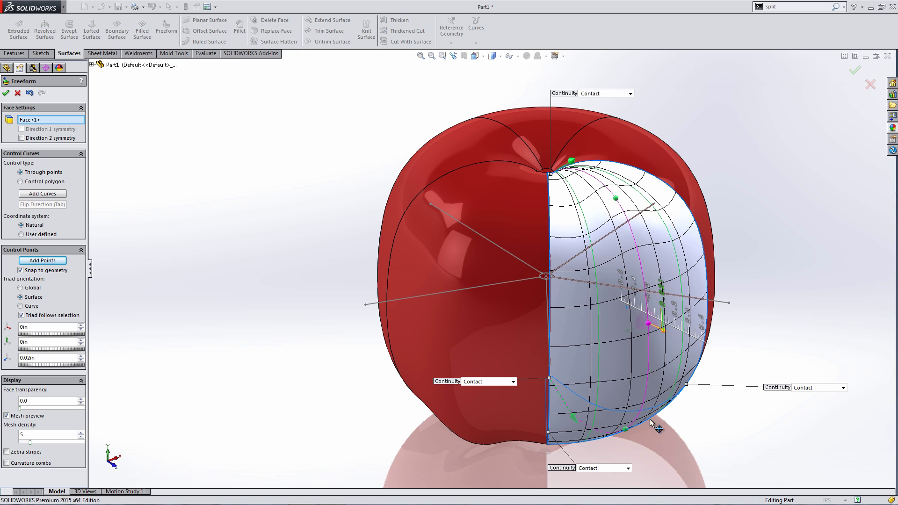
- Select the middle curve's three control points together and pull them slightly outward
{"action": "left_click", "coordinate": [626, 430]}
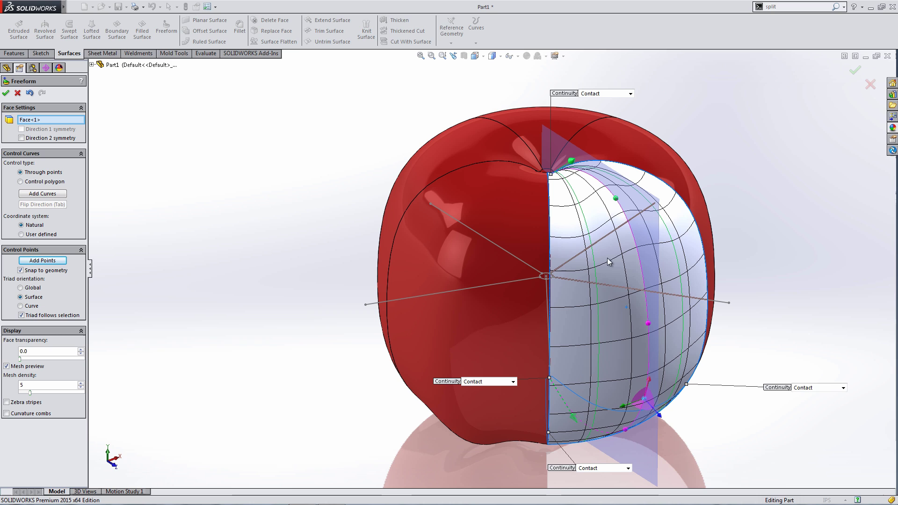
{"action": "left_click", "coordinate": [647, 323]}
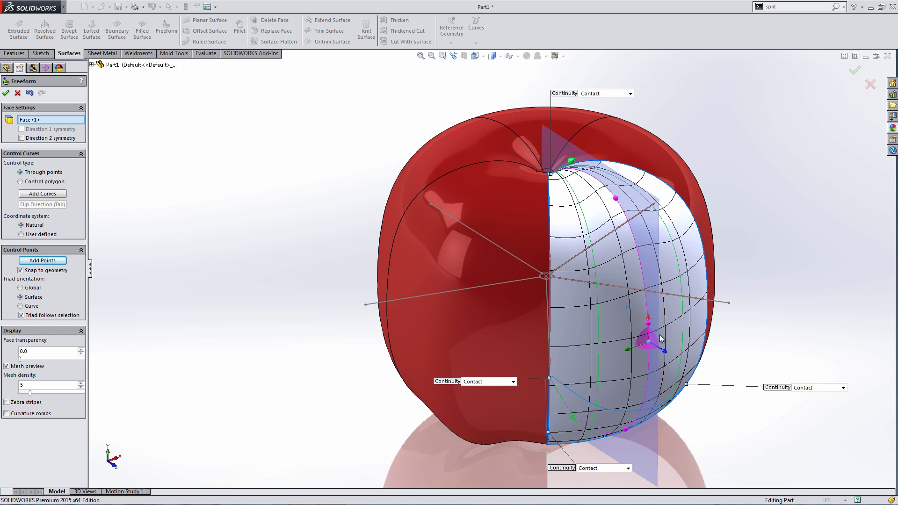
{"action": "left_click_drag", "start_coordinate": [672, 361], "coordinate": [678, 368]}
{"action": "middle_click_drag", "start_coordinate": [652, 444], "coordinate": [639, 425]}
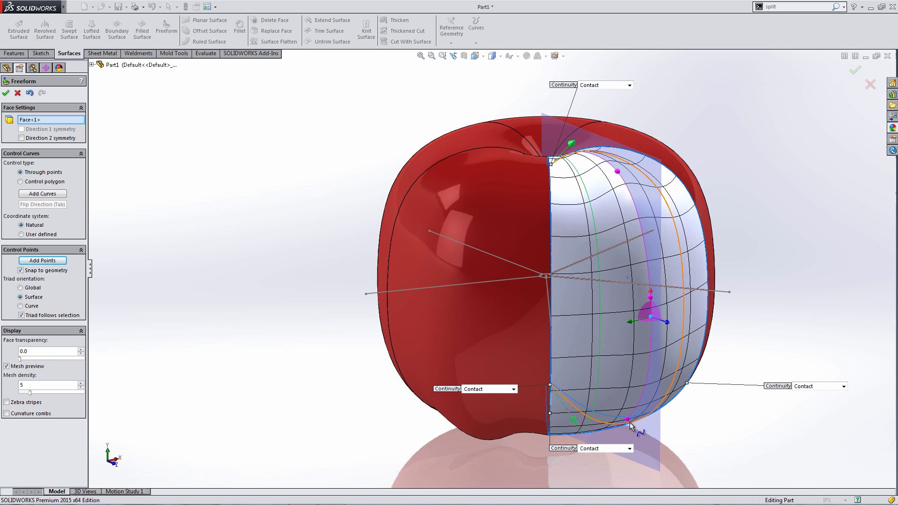
- Using the Global triad orientation, lower the second segment's base control point to a vertical offset of -0.08 in and accept the Freeform
{"action": "left_click", "coordinate": [628, 420]}
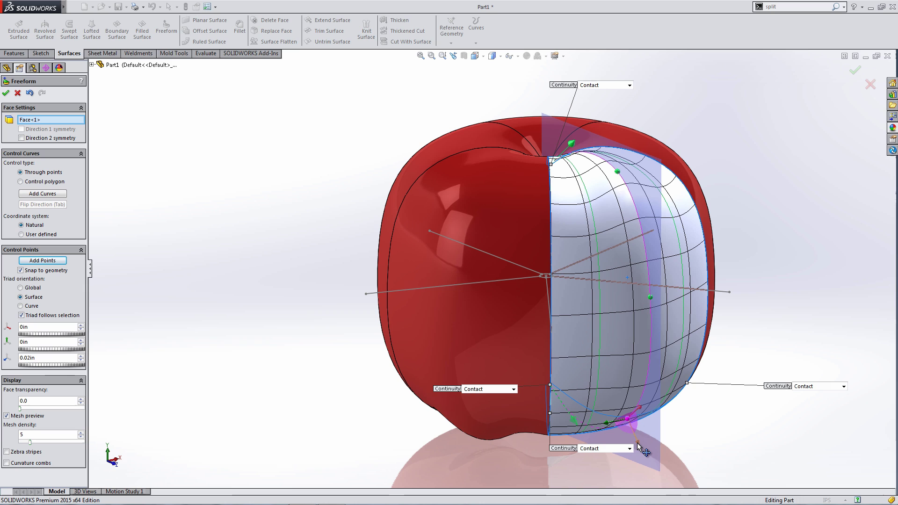
{"action": "left_click", "coordinate": [33, 289]}
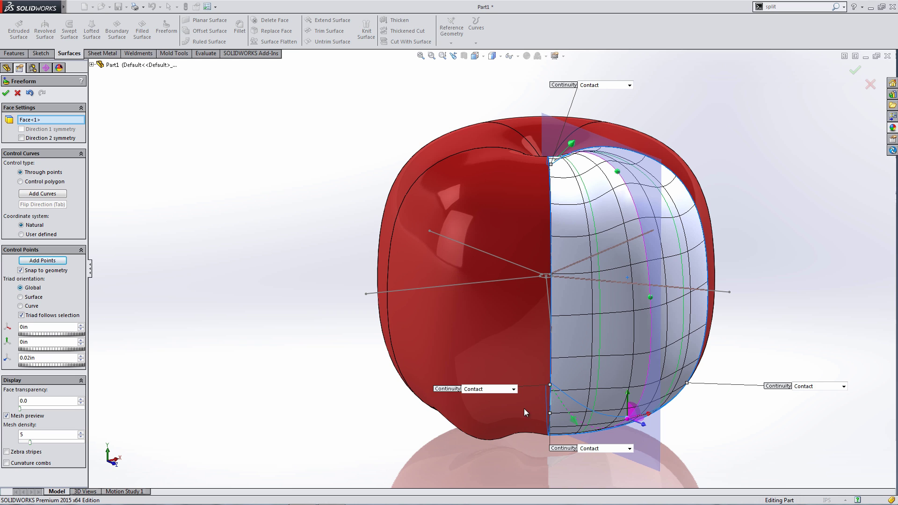
{"action": "left_click_drag", "start_coordinate": [629, 398], "coordinate": [628, 410]}
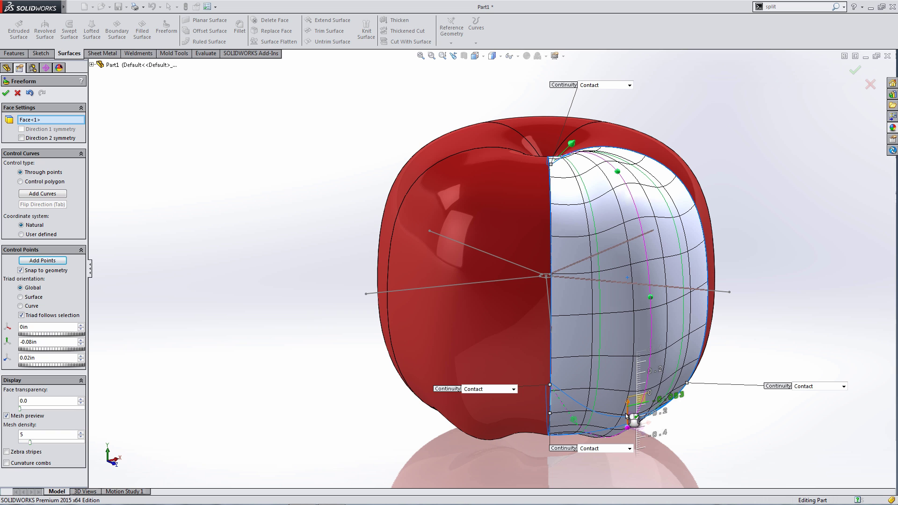
{"action": "middle_click_drag", "start_coordinate": [628, 410], "coordinate": [206, 248]}
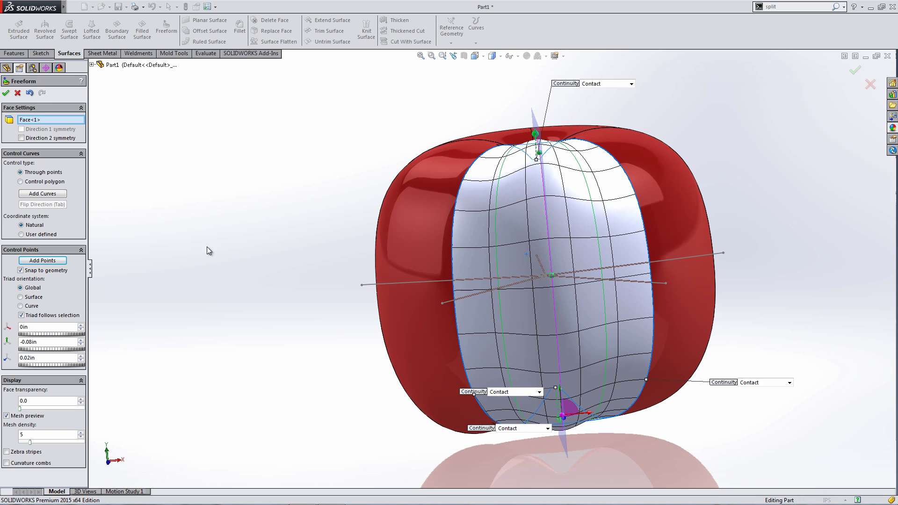
{"action": "key", "text": "Return"}
- Edit the first Freeform feature, raise its base control point slightly along the vertical axis, and accept the change
{"action": "middle_click_drag", "start_coordinate": [285, 313], "coordinate": [482, 370]}
{"action": "left_click", "coordinate": [481, 370]}
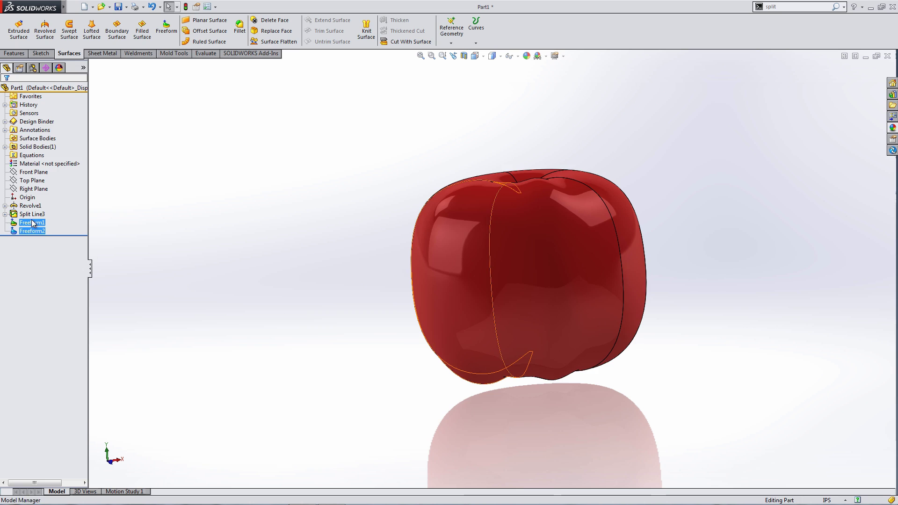
{"action": "left_click", "coordinate": [470, 403]}
{"action": "left_click", "coordinate": [461, 358]}
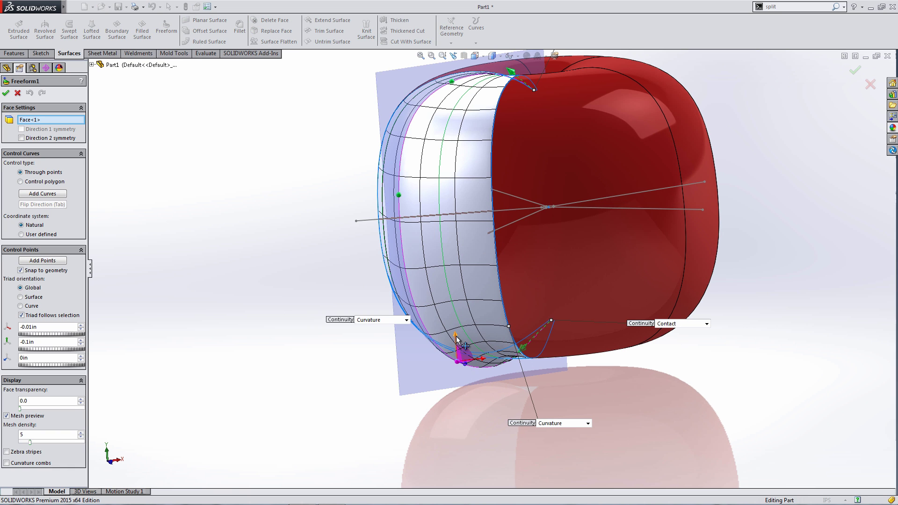
{"action": "left_click_drag", "start_coordinate": [462, 353], "coordinate": [458, 330]}
{"action": "left_click", "coordinate": [855, 70]}
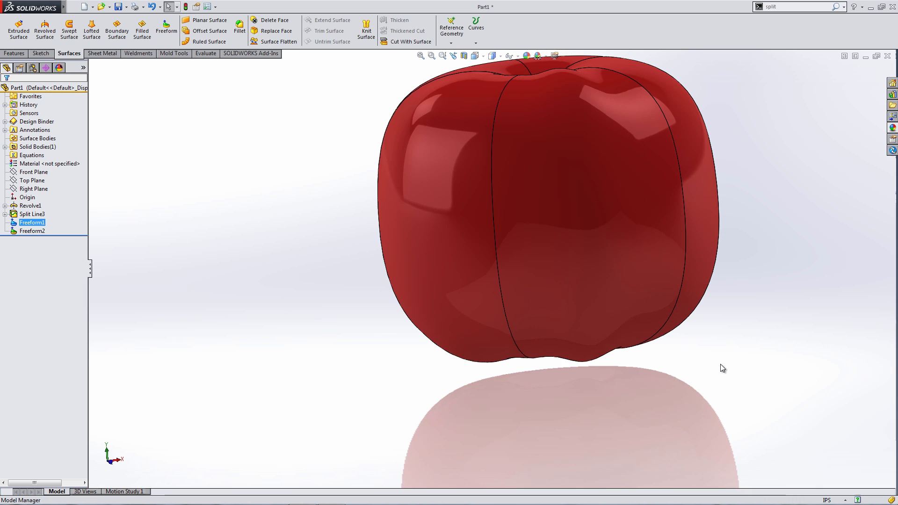
- Start a Freeform feature on the next unsculpted segment face and add three lengthwise control curves
{"action": "left_click", "coordinate": [166, 28]}
{"action": "left_click", "coordinate": [43, 194]}
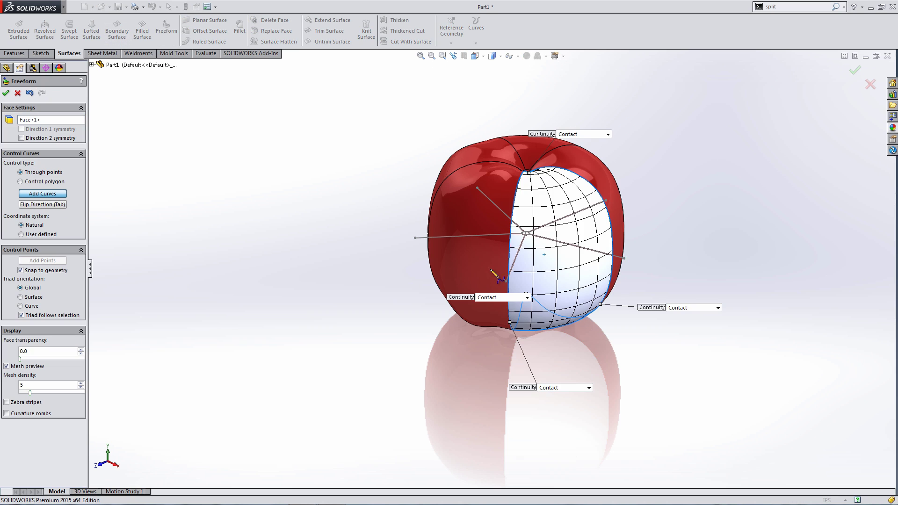
{"action": "left_click", "coordinate": [562, 281]}
{"action": "left_click", "coordinate": [592, 277]}
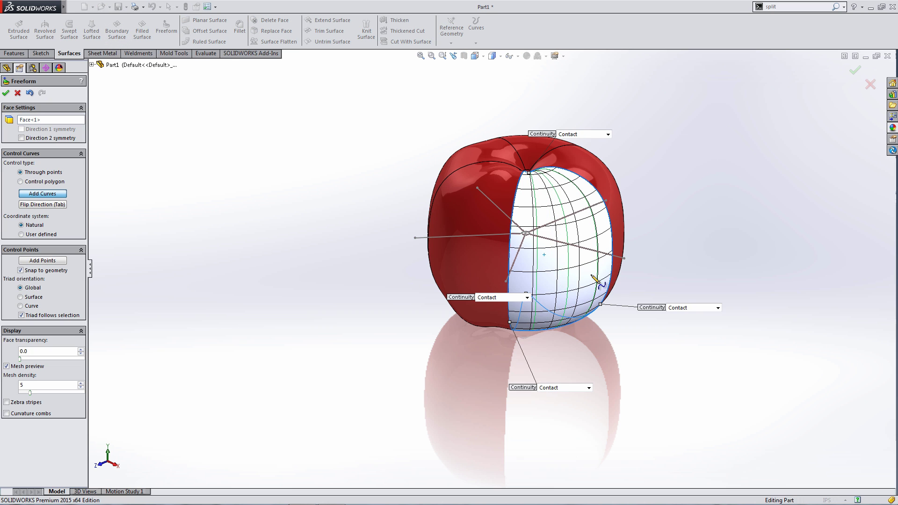
- Add control points on the third segment's middle control curve near the stem, around mid-height and near the base
{"action": "left_click", "coordinate": [43, 260]}
{"action": "left_click", "coordinate": [562, 187]}
{"action": "left_click", "coordinate": [572, 254]}
{"action": "left_click", "coordinate": [556, 325]}
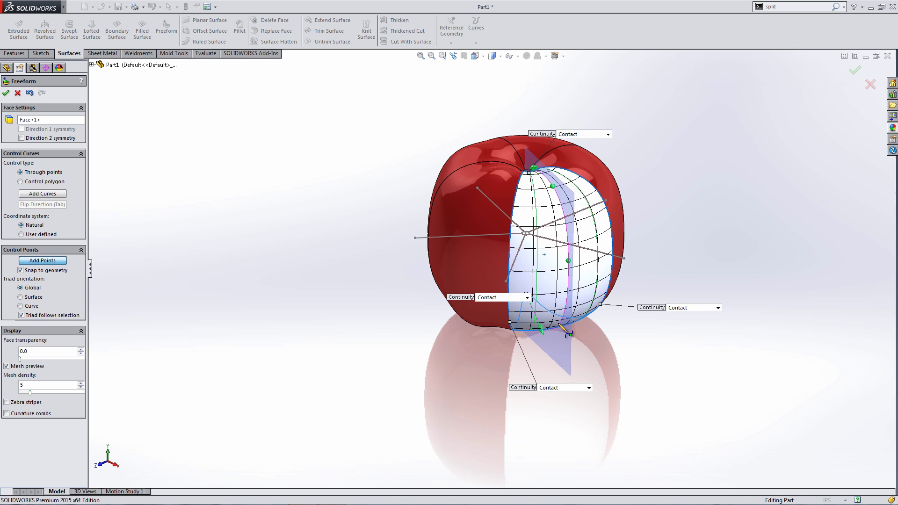
{"action": "scroll", "coordinate": [555, 325], "scroll_direction": "up", "scroll_amount": 3}
{"action": "middle_click_drag", "start_coordinate": [546, 331], "coordinate": [568, 321]}
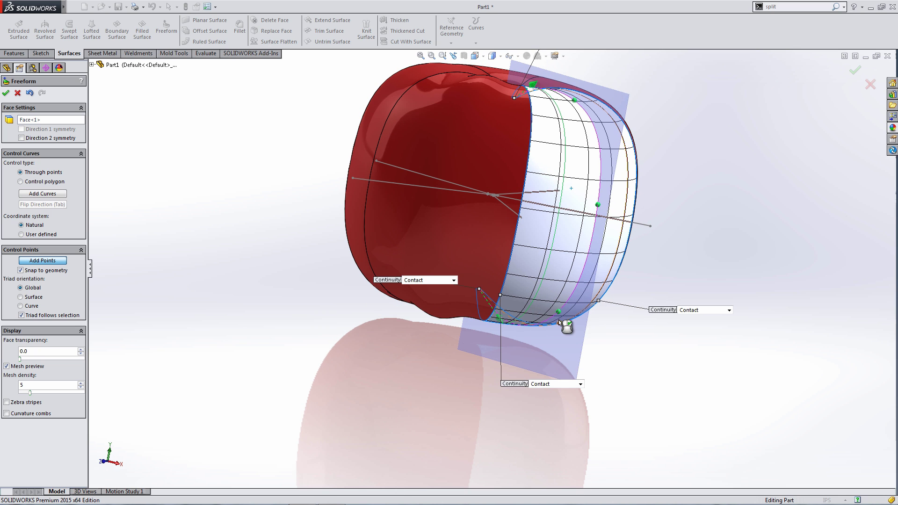
{"action": "left_click", "coordinate": [535, 324]}
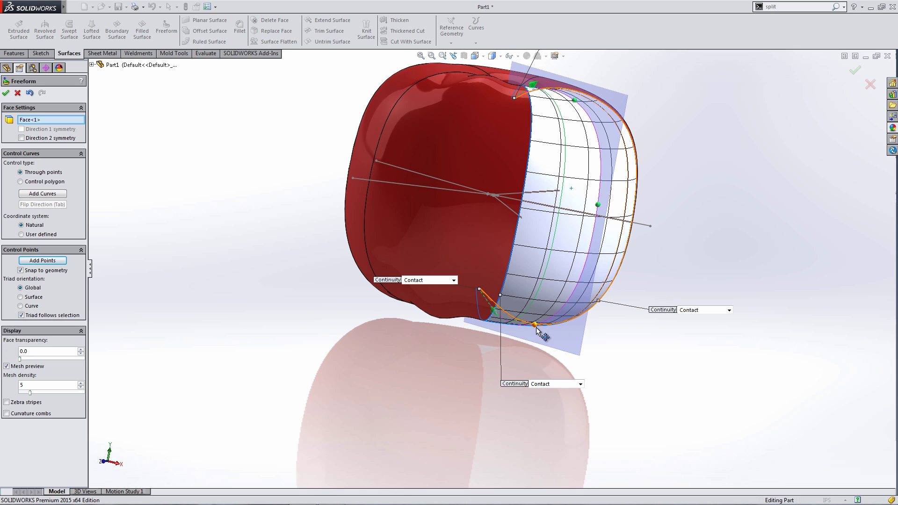
- Shift the mid-height control point -0.03 in along X and offset the near-stem point by 0.01, 0 and 0.03 in with Surface orientation
{"action": "left_click", "coordinate": [598, 205]}
{"action": "left_click_drag", "start_coordinate": [619, 213], "coordinate": [614, 213]}
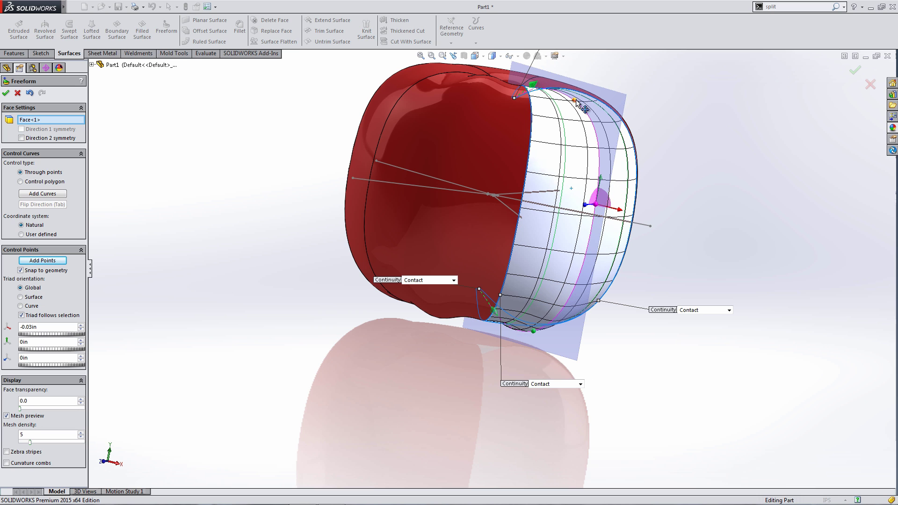
{"action": "left_click", "coordinate": [579, 74]}
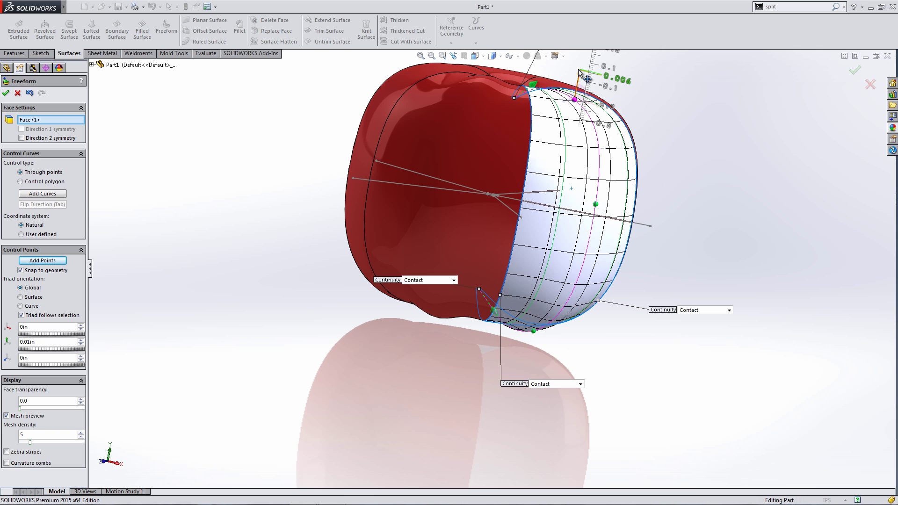
{"action": "middle_click_drag", "start_coordinate": [580, 74], "coordinate": [36, 258]}
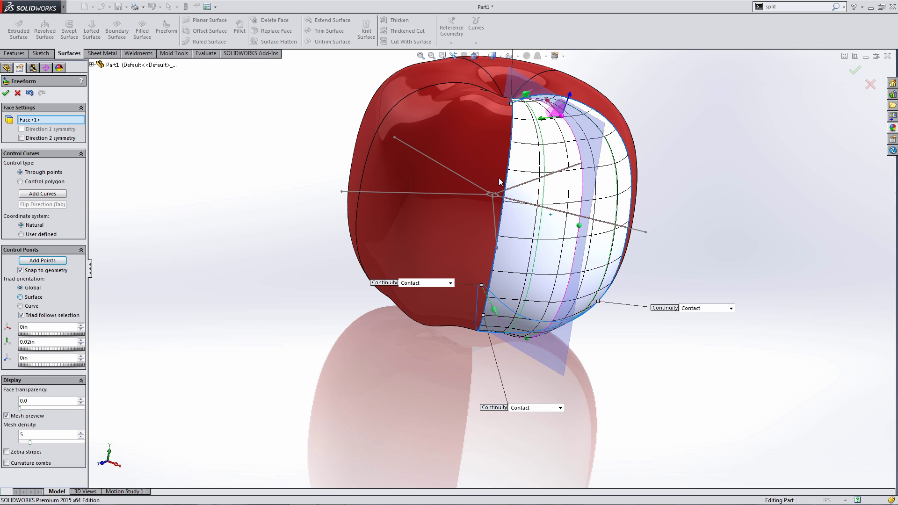
{"action": "left_click_drag", "start_coordinate": [568, 97], "coordinate": [552, 102]}
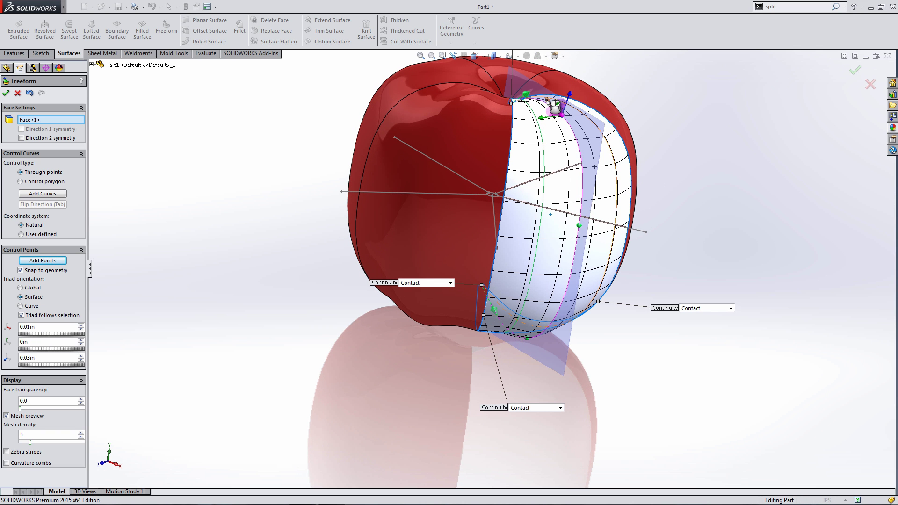
- Accept the Freeform feature on the third segment
{"action": "scroll", "coordinate": [554, 107], "scroll_direction": "up", "scroll_amount": 3}
{"action": "middle_click_drag", "start_coordinate": [555, 107], "coordinate": [689, 244]}
{"action": "scroll", "coordinate": [689, 244], "scroll_direction": "down", "scroll_amount": 4}
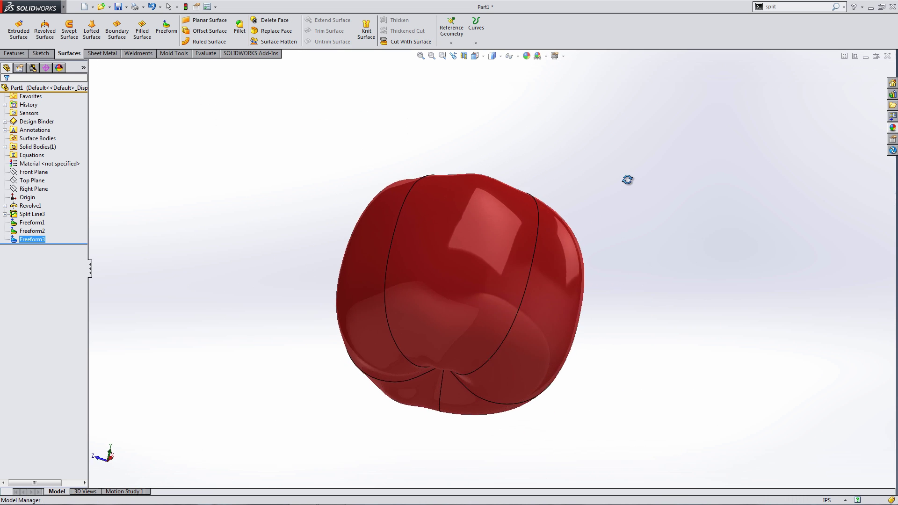
- Start a Freeform feature on the fourth segment with three lengthwise control curves, and add middle-curve control points near the stem, mid-height and base
{"action": "middle_click_drag", "start_coordinate": [628, 178], "coordinate": [582, 310]}
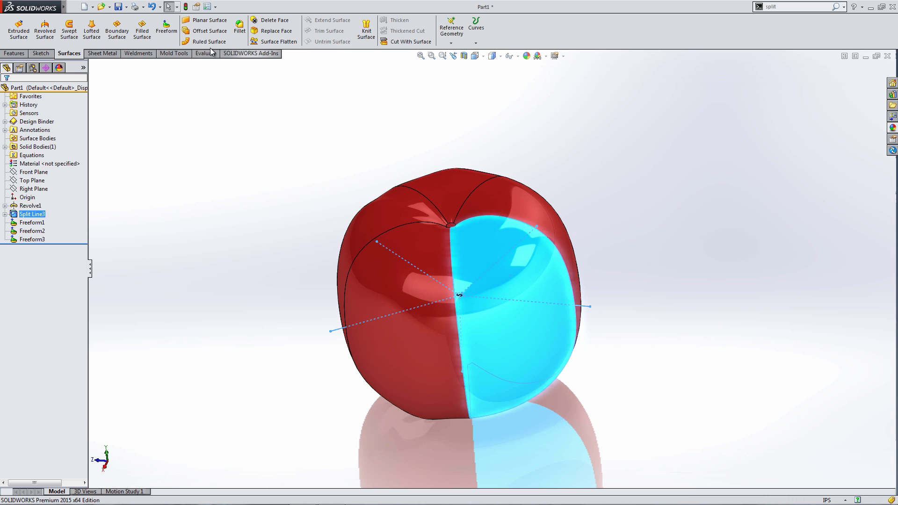
{"action": "left_click", "coordinate": [490, 292]}
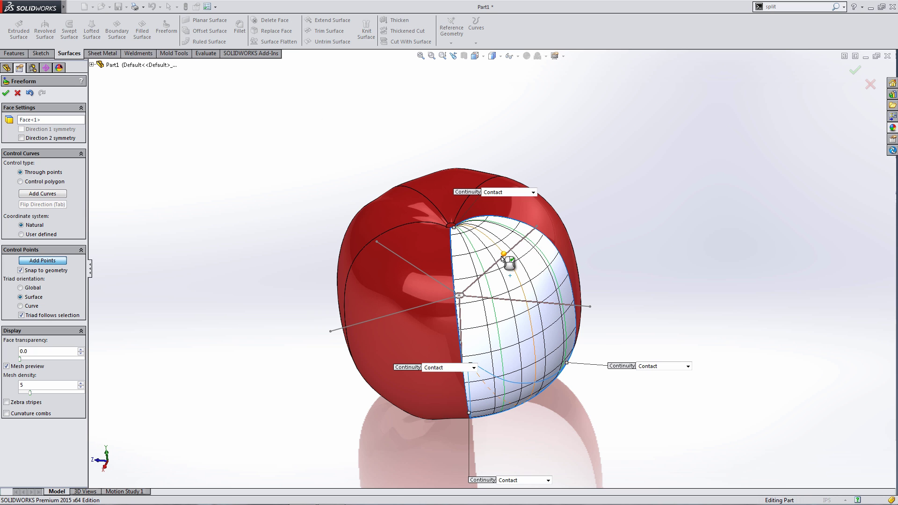
{"action": "middle_click_drag", "start_coordinate": [537, 331], "coordinate": [515, 404]}
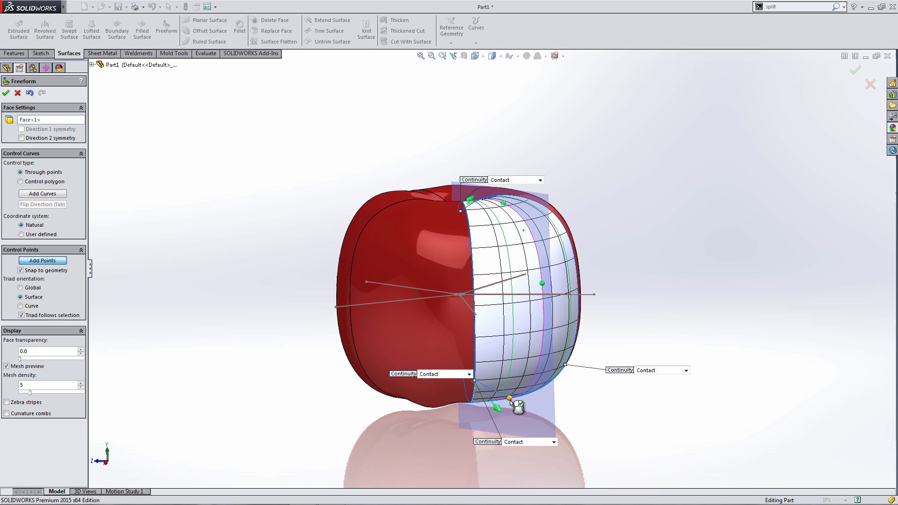
{"action": "left_click", "coordinate": [41, 260]}
{"action": "scroll", "coordinate": [500, 187], "scroll_direction": "down", "scroll_amount": 2}
- Shift the fourth segment's near-stem control point about -0.09 in along X and 0.02 in along Z, and adjust the mid-height point slightly
{"action": "left_click", "coordinate": [499, 184]}
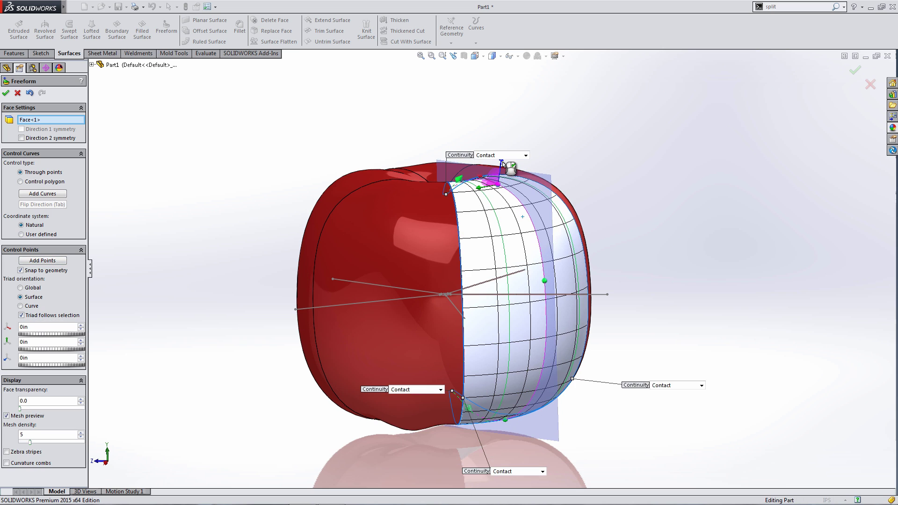
{"action": "left_click_drag", "start_coordinate": [504, 161], "coordinate": [496, 185]}
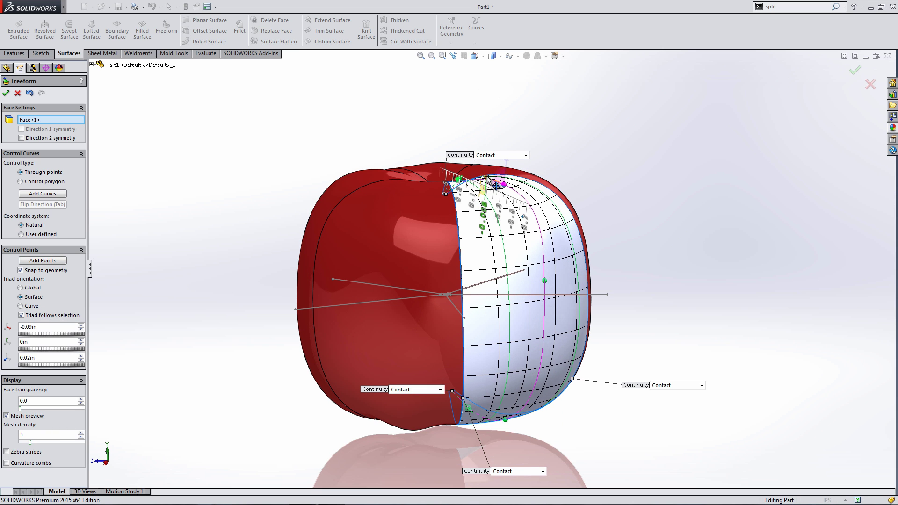
{"action": "left_click", "coordinate": [545, 281]}
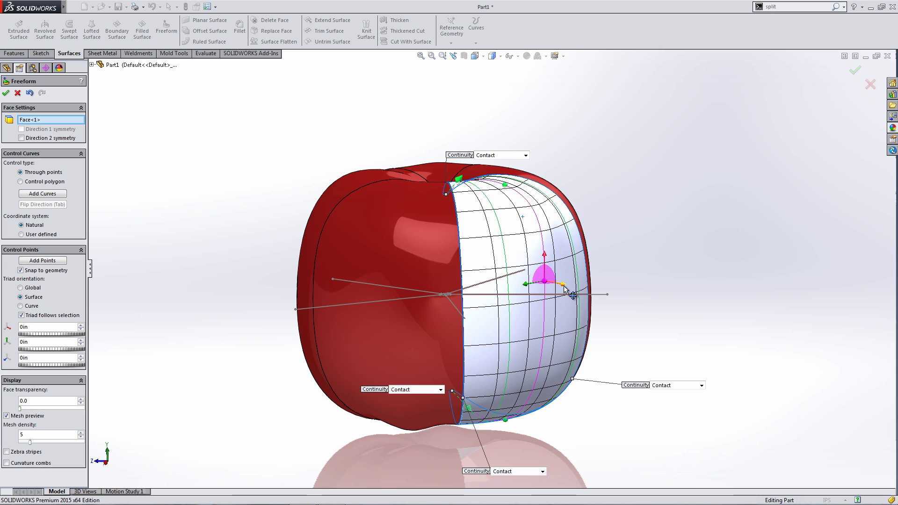
{"action": "left_click_drag", "start_coordinate": [549, 282], "coordinate": [548, 269]}
- Pull the fourth segment's base control point slightly outward and accept the Freeform feature
{"action": "left_click", "coordinate": [506, 421]}
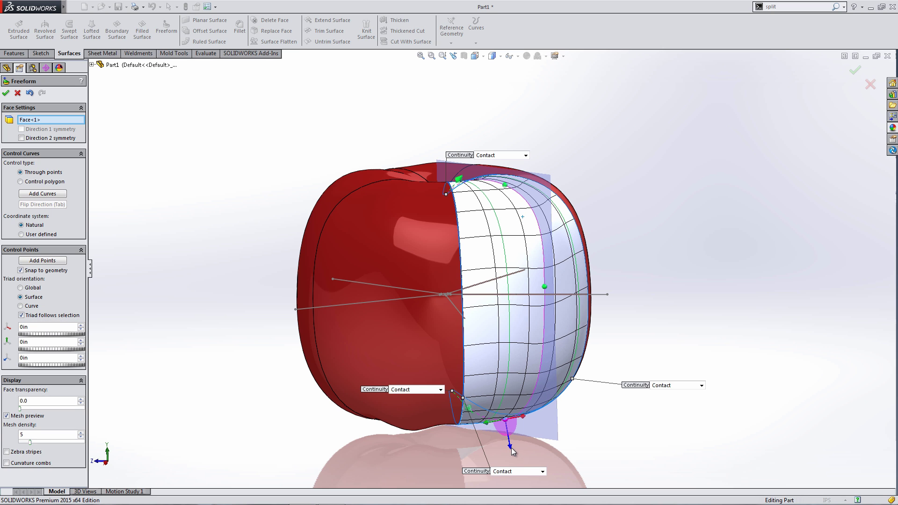
{"action": "left_click_drag", "start_coordinate": [513, 451], "coordinate": [510, 457]}
{"action": "middle_click_drag", "start_coordinate": [585, 423], "coordinate": [567, 352]}
{"action": "key", "text": "Return"}
- Start a Freeform feature on the last segment with three lengthwise control curves, and add middle-curve control points near the stem, mid-height and base
{"action": "left_click", "coordinate": [32, 214]}
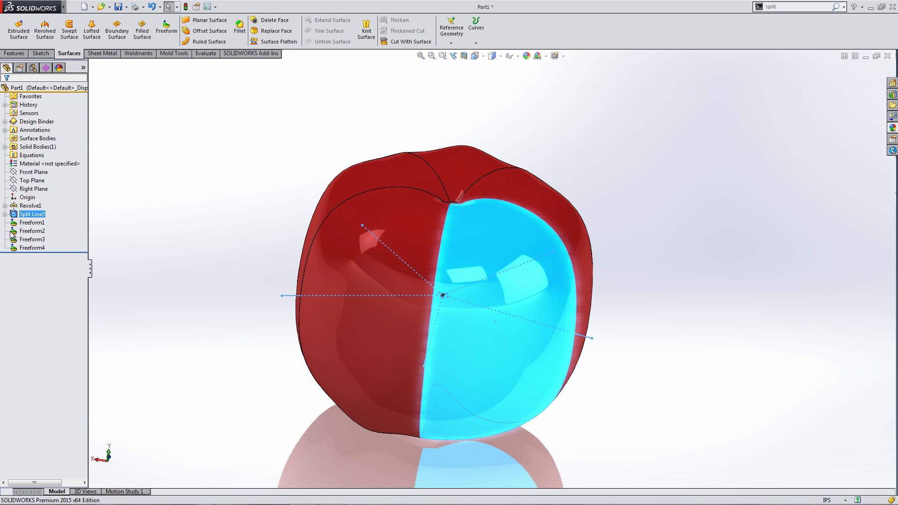
{"action": "left_click", "coordinate": [166, 28]}
{"action": "left_click", "coordinate": [43, 193]}
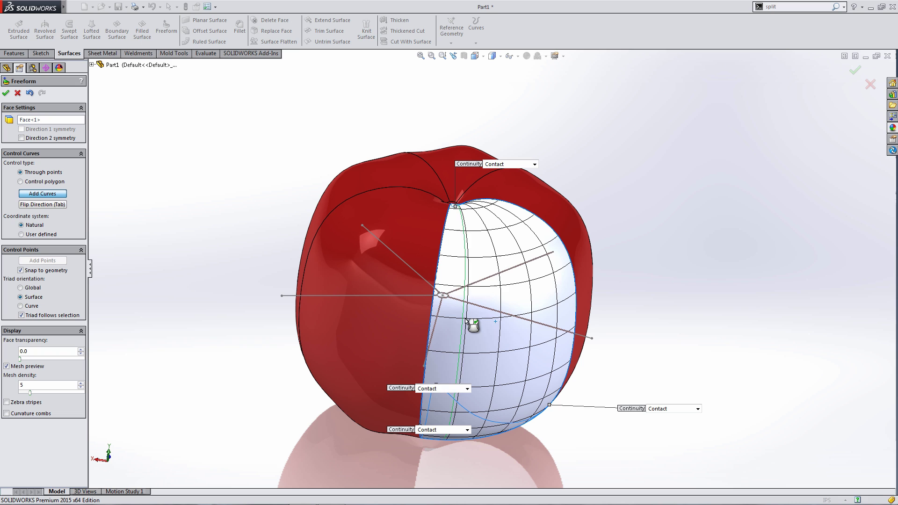
{"action": "left_click", "coordinate": [511, 338]}
{"action": "left_click", "coordinate": [552, 337]}
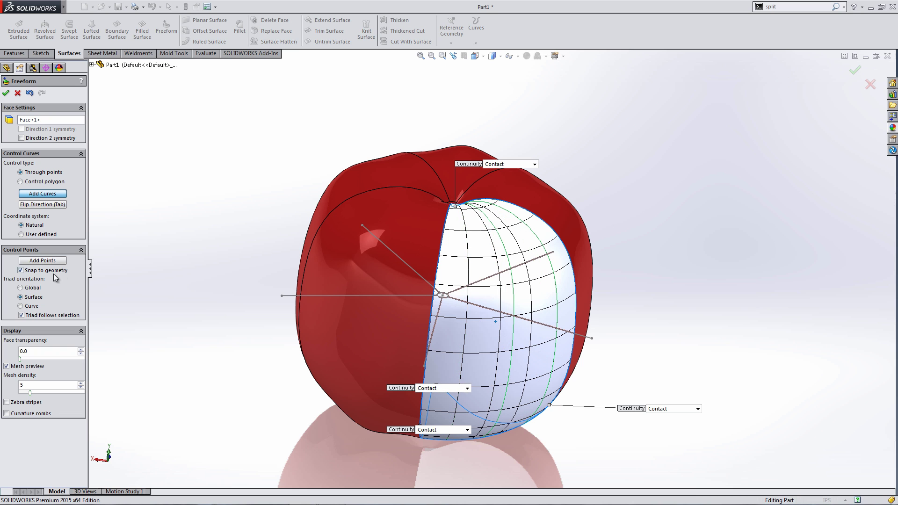
{"action": "left_click", "coordinate": [495, 229]}
- Offset the last segment's near-stem control point 0.05 in along Z and its mid-height point about -0.01 in along Y and -0.05 in along Z
{"action": "left_click_drag", "start_coordinate": [494, 229], "coordinate": [482, 206]}
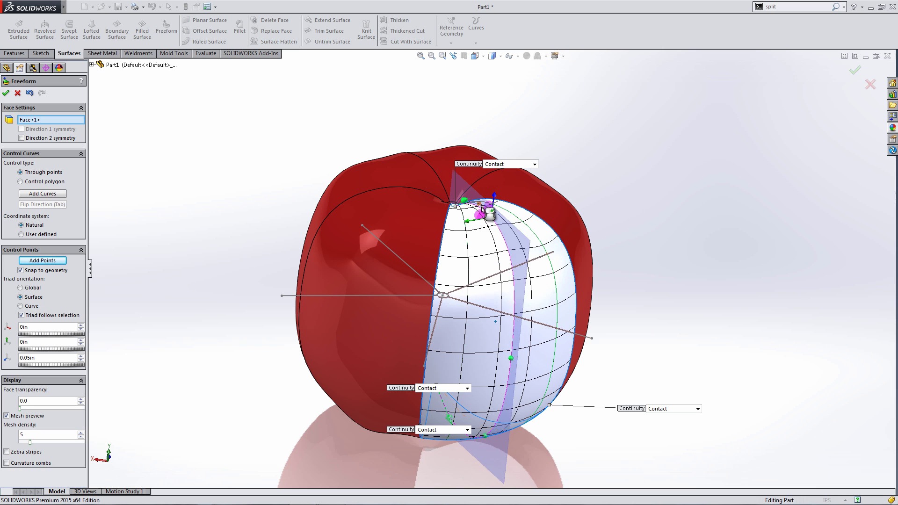
{"action": "left_click", "coordinate": [510, 358]}
{"action": "left_click_drag", "start_coordinate": [520, 368], "coordinate": [528, 382]}
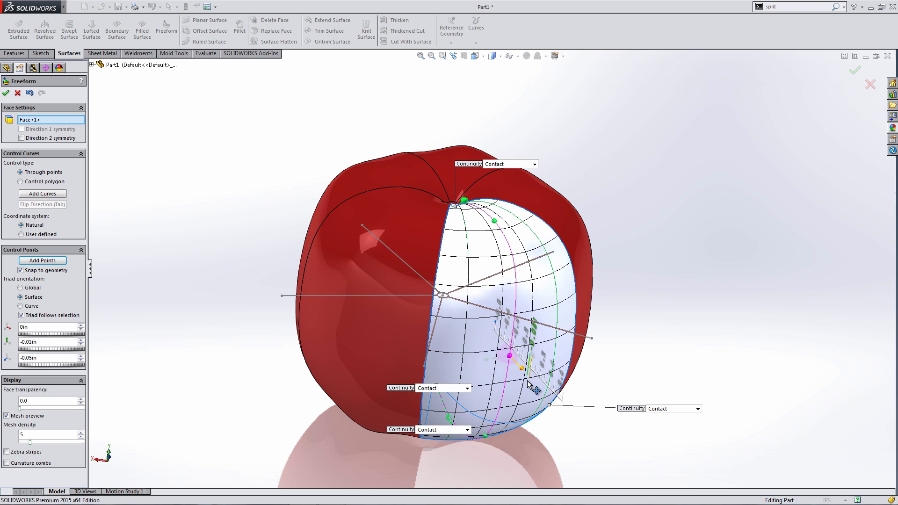
- Nudge the last segment's base control point downward using Global triad orientation and accept the Freeform feature
{"action": "left_click", "coordinate": [487, 439]}
{"action": "scroll", "coordinate": [484, 433], "scroll_direction": "down", "scroll_amount": 5}
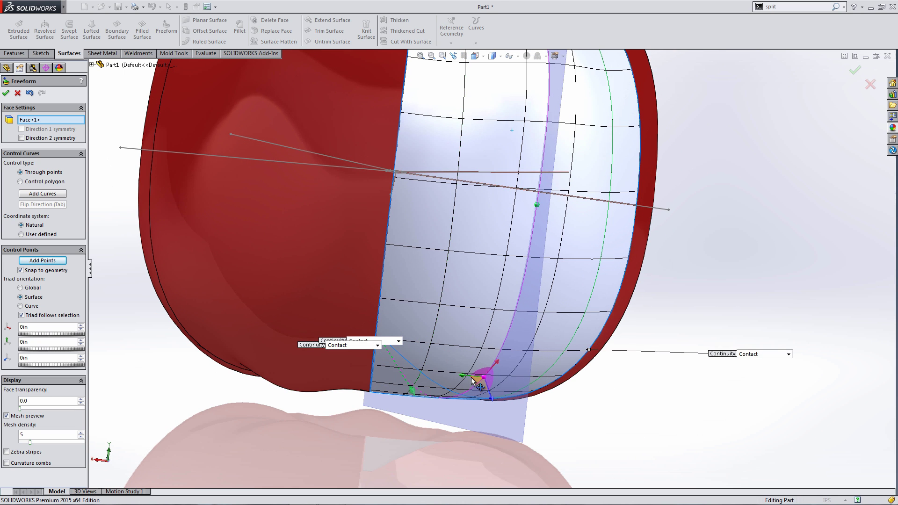
{"action": "left_click_drag", "start_coordinate": [489, 355], "coordinate": [488, 373]}
{"action": "scroll", "coordinate": [491, 388], "scroll_direction": "up", "scroll_amount": 5}
{"action": "middle_click_drag", "start_coordinate": [497, 412], "coordinate": [538, 351]}
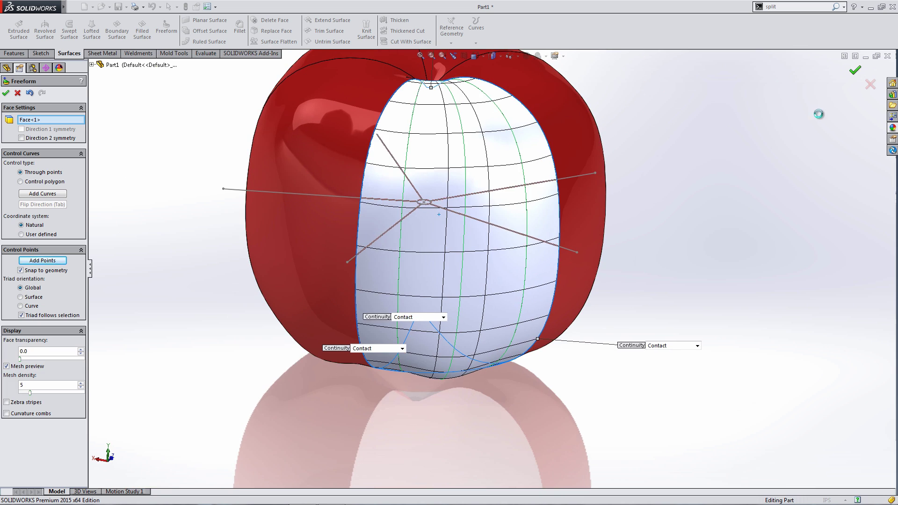
{"action": "key", "text": "Return"}
- Change the display style to Shaded without edges and inspect the sculpted apple
{"action": "middle_click_drag", "start_coordinate": [595, 259], "coordinate": [530, 80]}
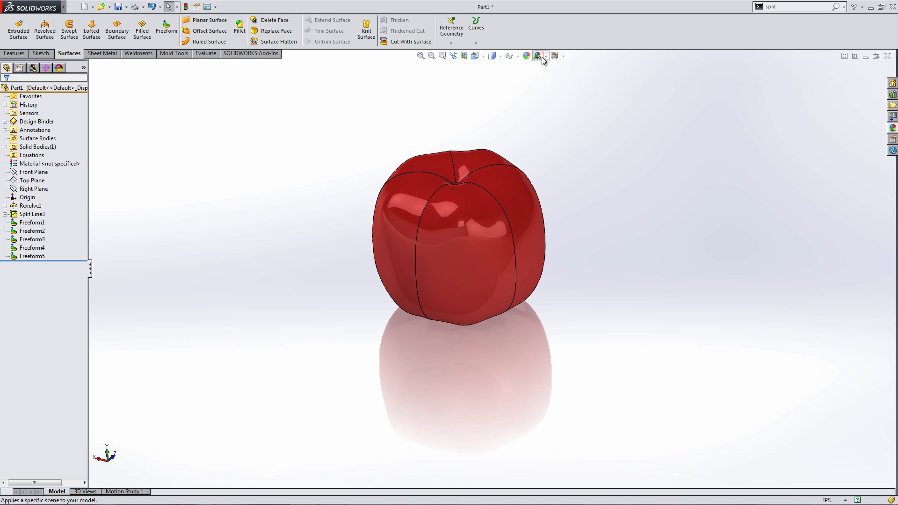
{"action": "mouse_move", "coordinate": [494, 56]}
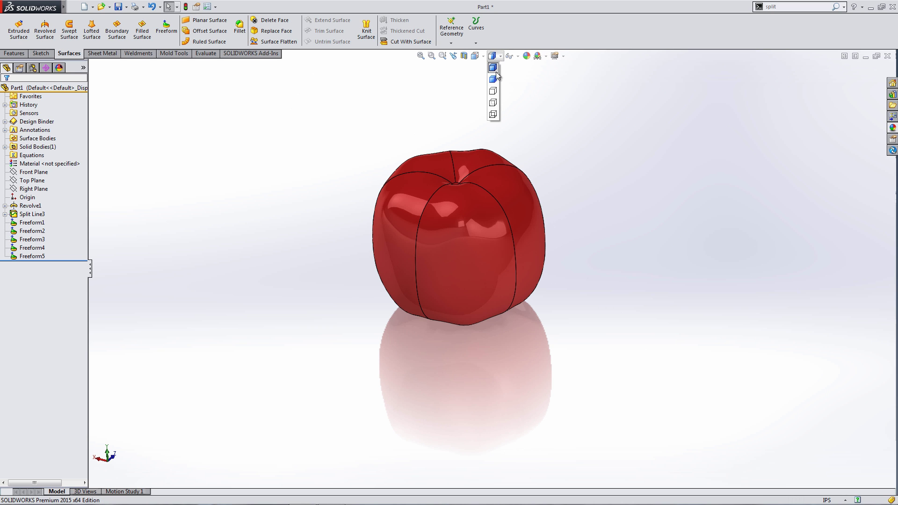
{"action": "left_click", "coordinate": [493, 80]}
{"action": "mouse_move", "coordinate": [591, 215]}
{"action": "middle_mouse_down"}
{"action": "mouse_move", "coordinate": [675, 184]}
{"action": "mouse_move", "coordinate": [616, 240]}
{"action": "mouse_move", "coordinate": [592, 307]}
{"action": "mouse_move", "coordinate": [583, 300]}
{"action": "mouse_move", "coordinate": [620, 167]}
{"action": "mouse_move", "coordinate": [725, 188]}
{"action": "mouse_move", "coordinate": [741, 202]}
{"action": "mouse_move", "coordinate": [700, 209]}
{"action": "mouse_move", "coordinate": [681, 222]}
{"action": "mouse_move", "coordinate": [725, 166]}
{"action": "mouse_move", "coordinate": [678, 194]}
{"action": "mouse_move", "coordinate": [604, 24]}
{"action": "mouse_move", "coordinate": [645, 140]}
{"action": "mouse_move", "coordinate": [668, 258]}
{"action": "mouse_move", "coordinate": [672, 226]}
{"action": "middle_mouse_up"}
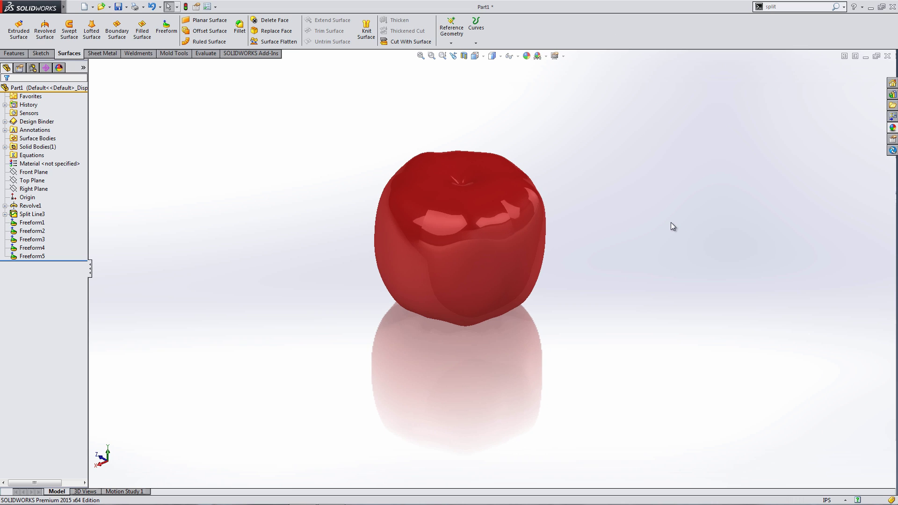